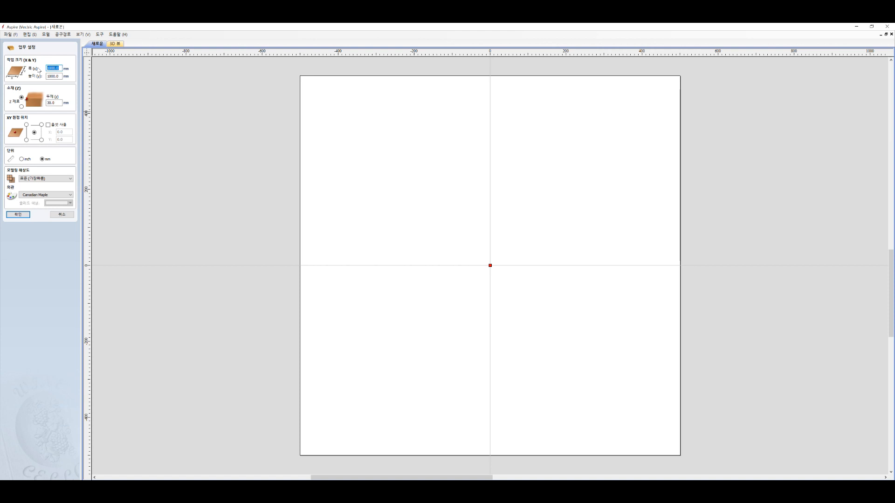
Set the job size to 360 mm wide and 160 mm high and confirm the job setup.
text(360)
key(Tab)
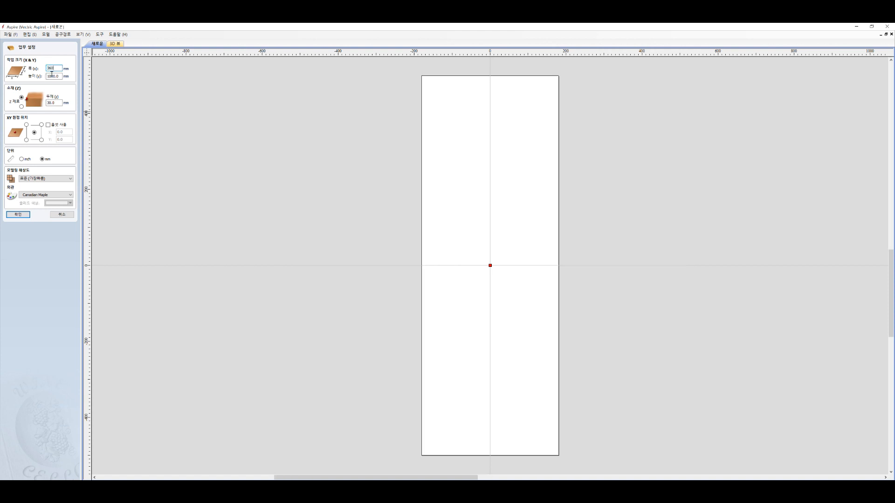
double_click(59, 76)
text(160)
key(Return)
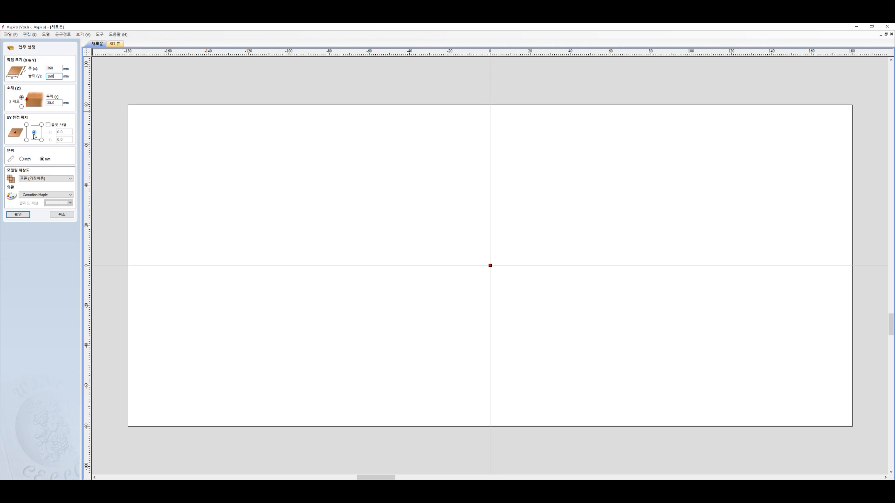
click(70, 195)
click(70, 197)
click(18, 215)
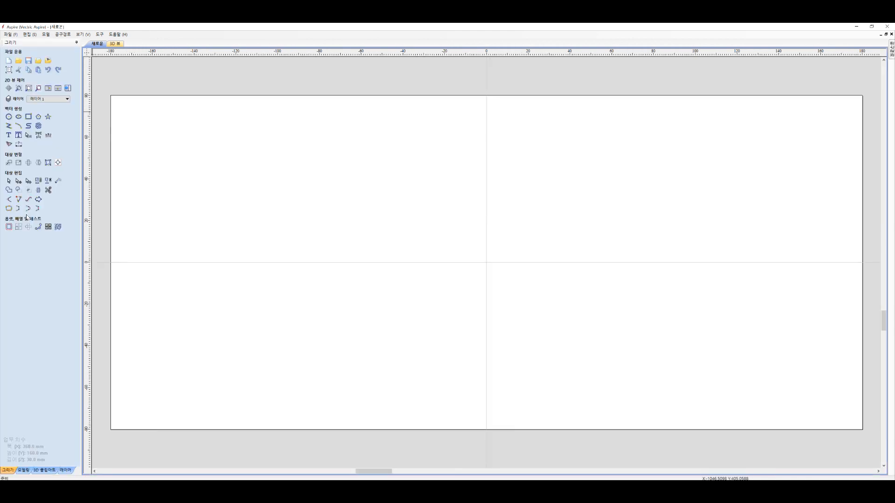
Look through the clipart library's 3D Tabs, Borders, Domes, Objects & People, Panels & Shields and Plants & Fruit categories.
scroll(468, 250, down, 5)
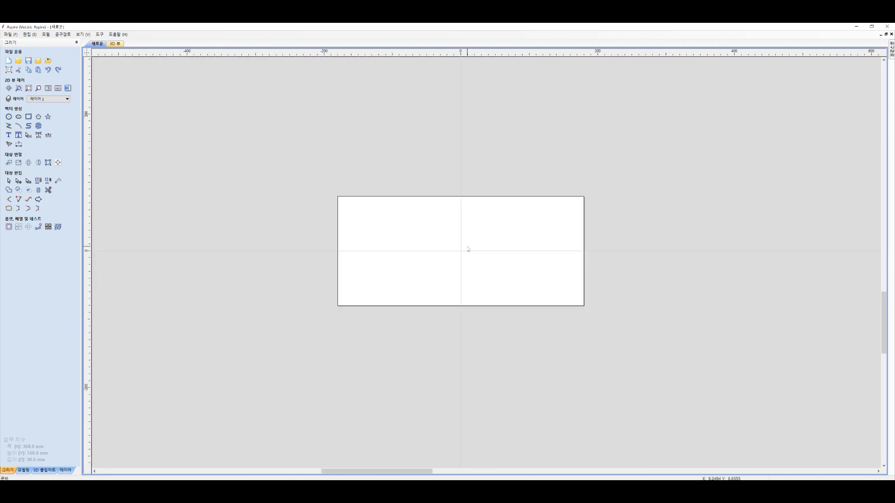
scroll(467, 249, up, 1)
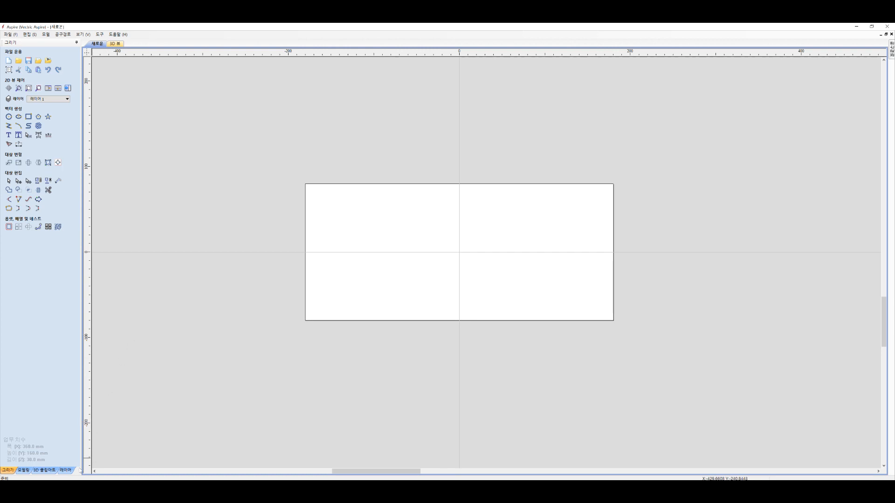
click(45, 469)
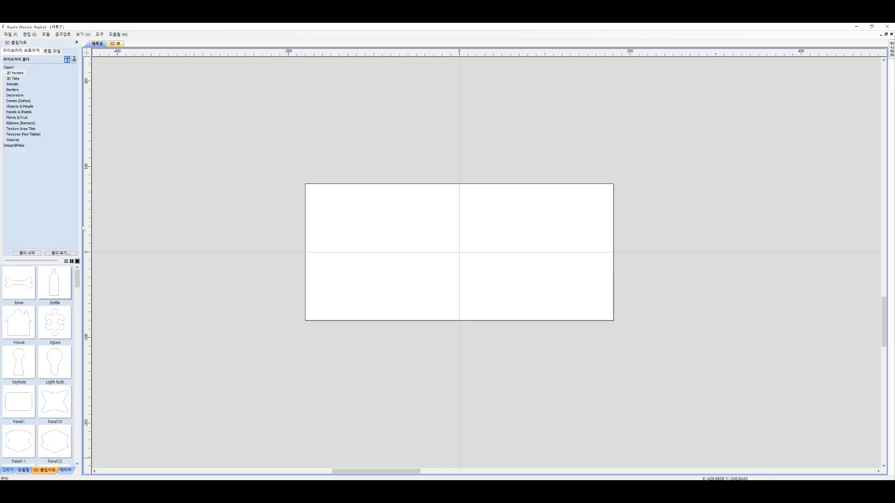
click(18, 79)
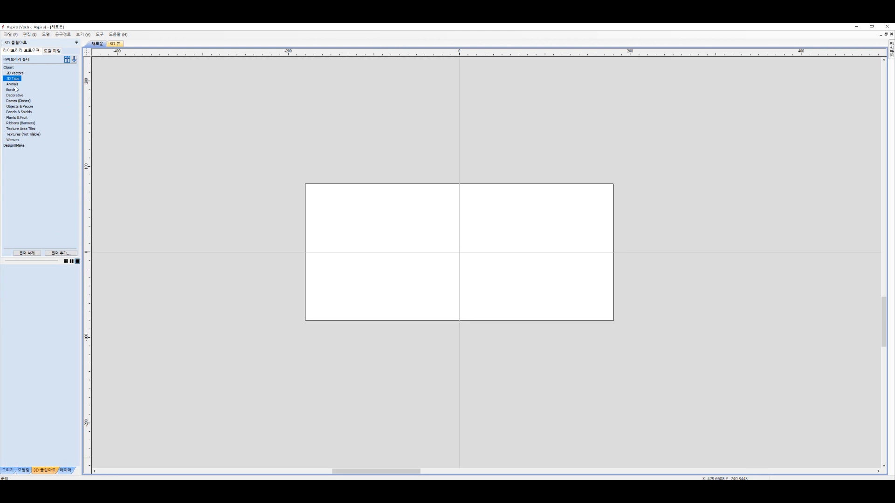
click(12, 89)
click(18, 101)
click(19, 106)
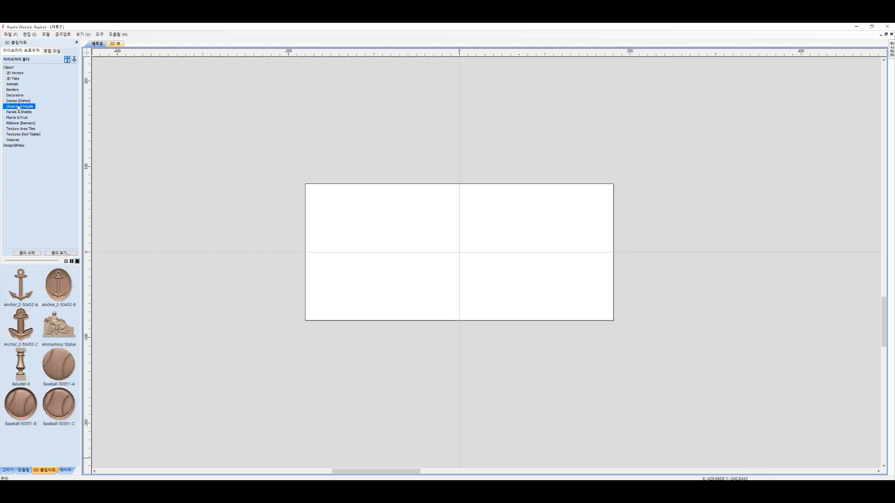
click(19, 112)
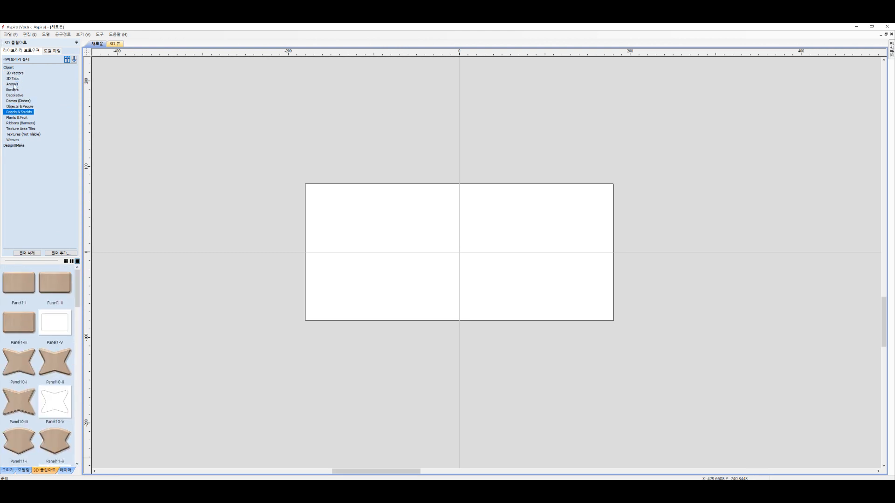
click(18, 117)
Insert the oval Chinese dragon relief from the Animals clipart and move it over the job's right edge.
click(13, 84)
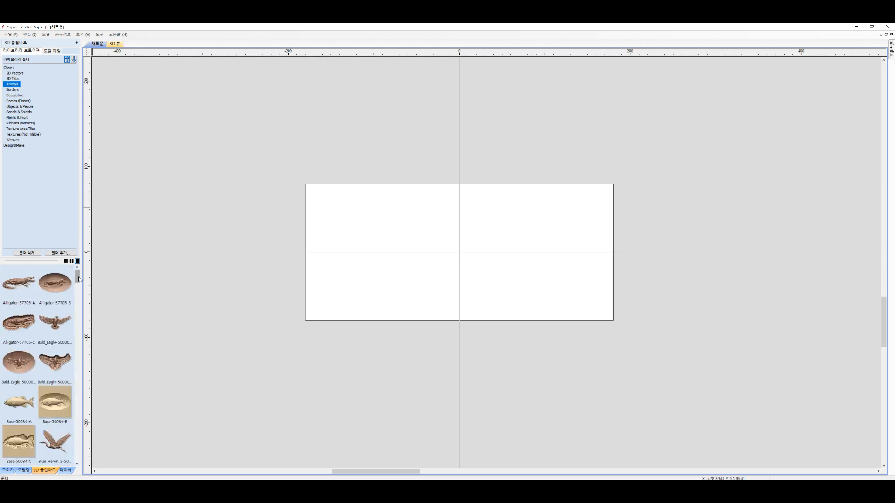
drag(77, 279, 77, 312)
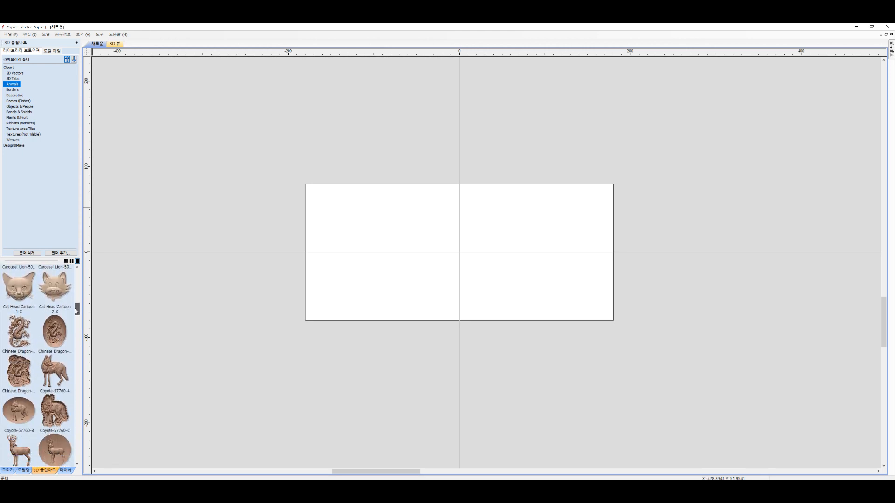
click(59, 331)
double_click(59, 331)
drag(457, 252, 645, 260)
Insert the first oval Deer_Scene relief from the Animals clipart at the centre of the job.
scroll(74, 369, down, 1)
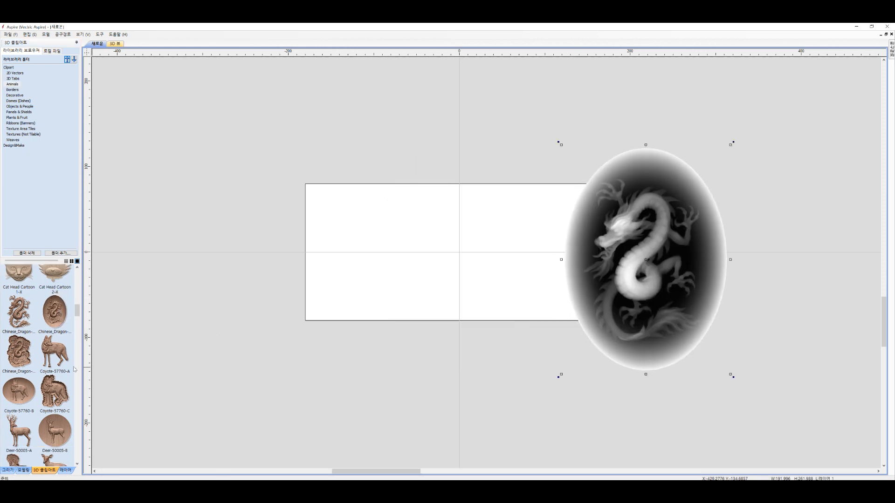
scroll(74, 370, down, 5)
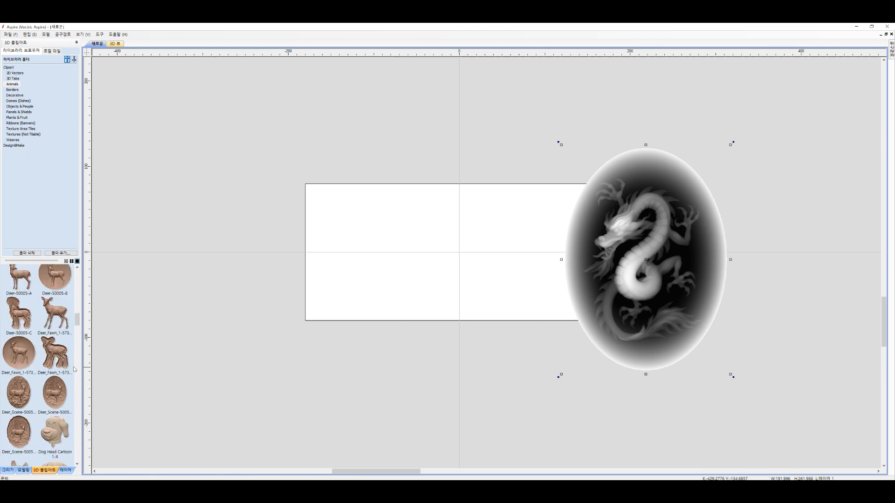
scroll(73, 366, down, 2)
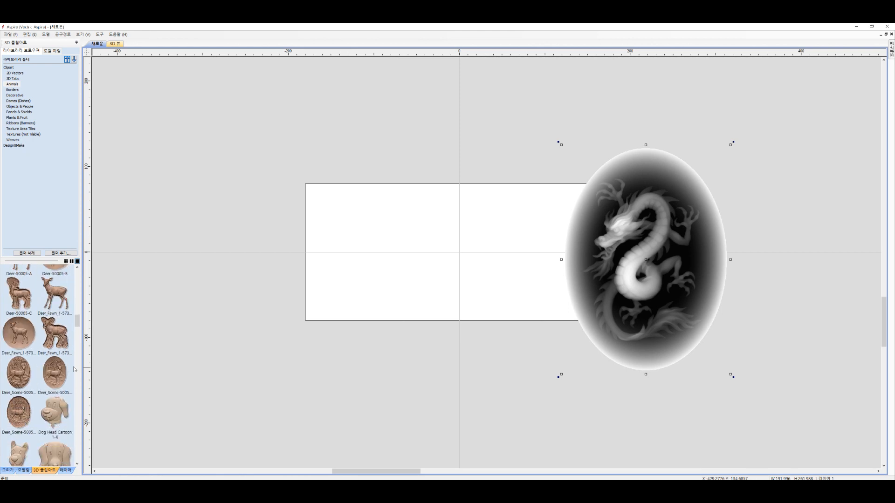
double_click(17, 357)
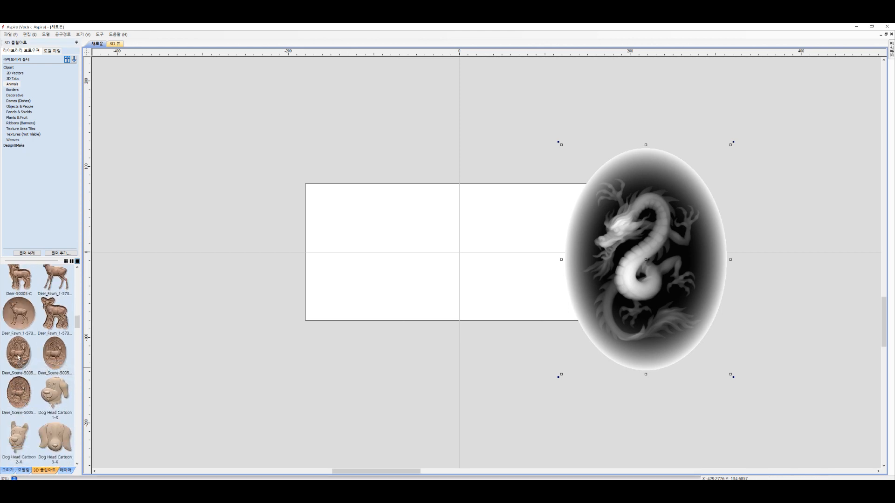
Insert the oval Dragon_3-57633-B relief from the Animals clipart over the job's left edge.
scroll(31, 370, down, 5)
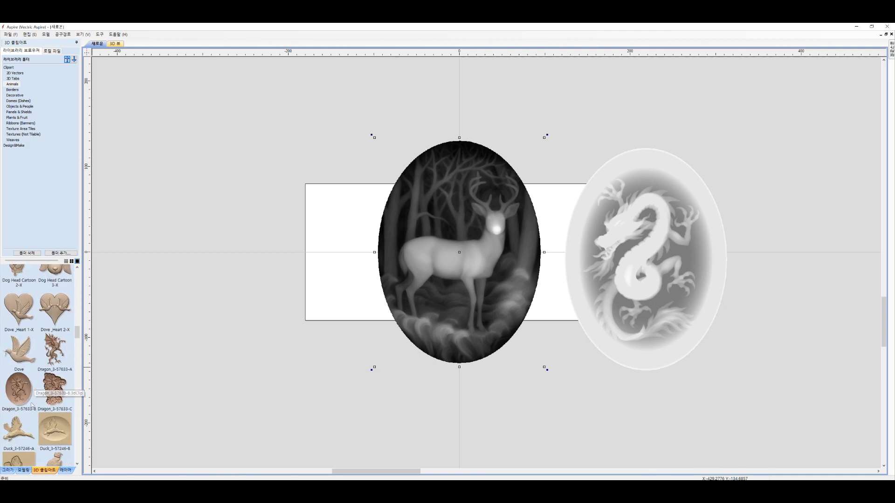
double_click(17, 394)
mouse_move(17, 394)
mouse_down()
mouse_move(359, 279)
mouse_move(288, 261)
mouse_up()
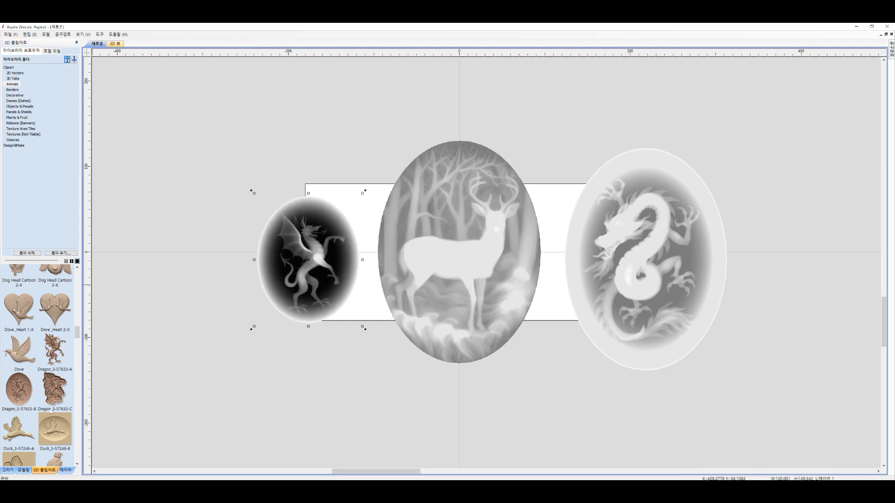
Scale the deer relief down to about 114 by 156 mm and move it back to the middle of the job.
click(8, 470)
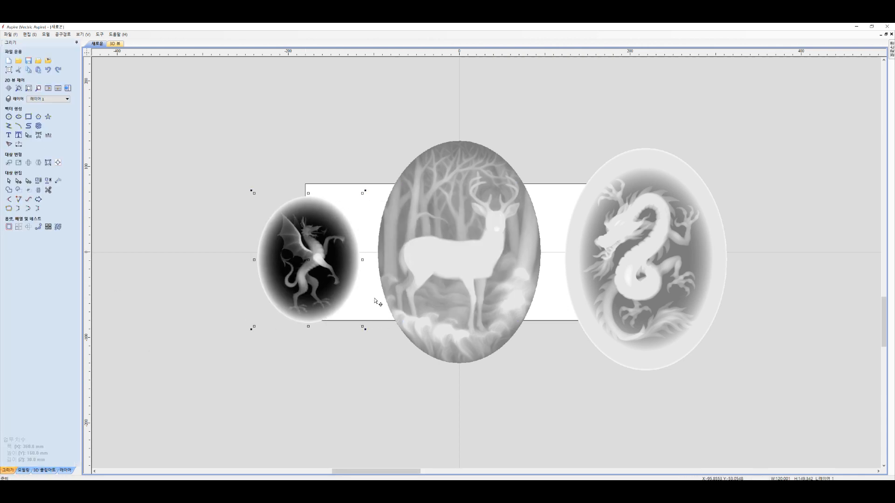
click(490, 185)
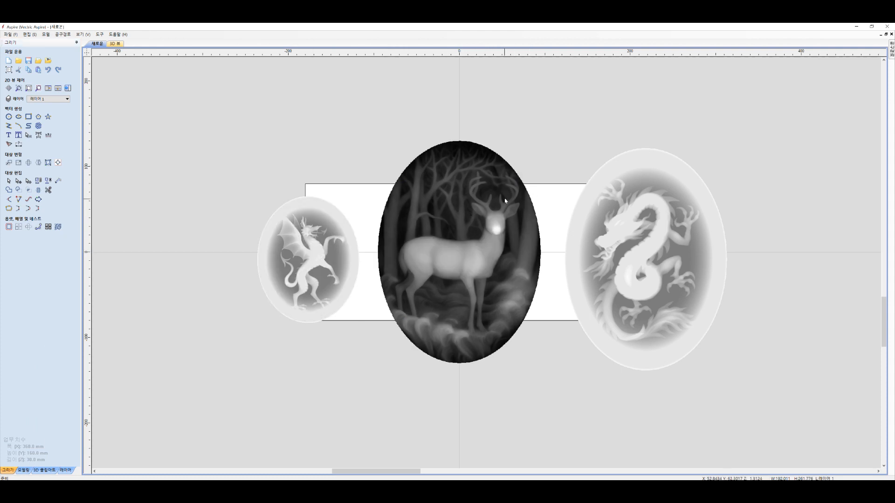
click(497, 183)
drag(543, 138, 478, 228)
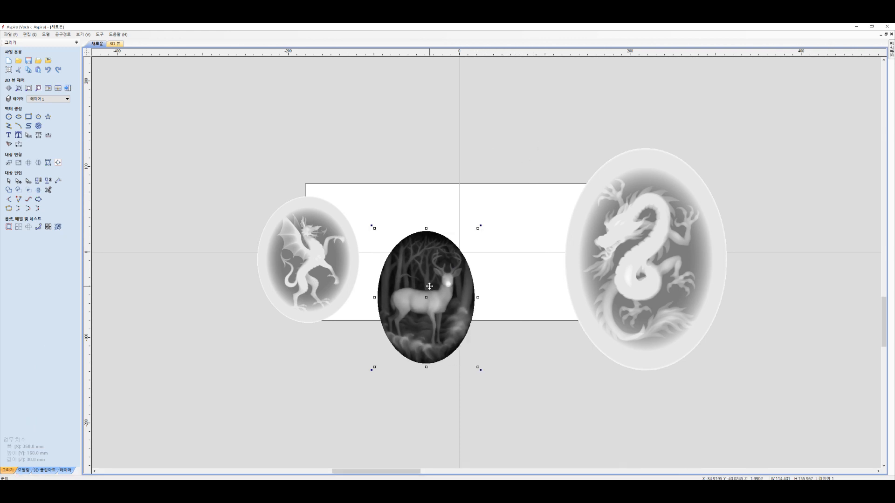
drag(429, 286, 459, 244)
Scale the Chinese dragon relief down to about 99 by 136 mm and move it inside the right part of the job.
click(661, 232)
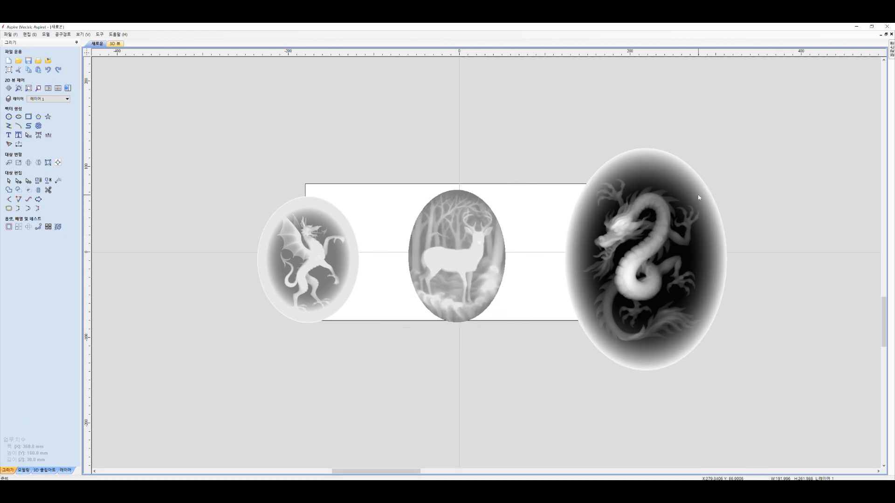
click(686, 202)
drag(728, 148, 651, 252)
drag(605, 299, 560, 241)
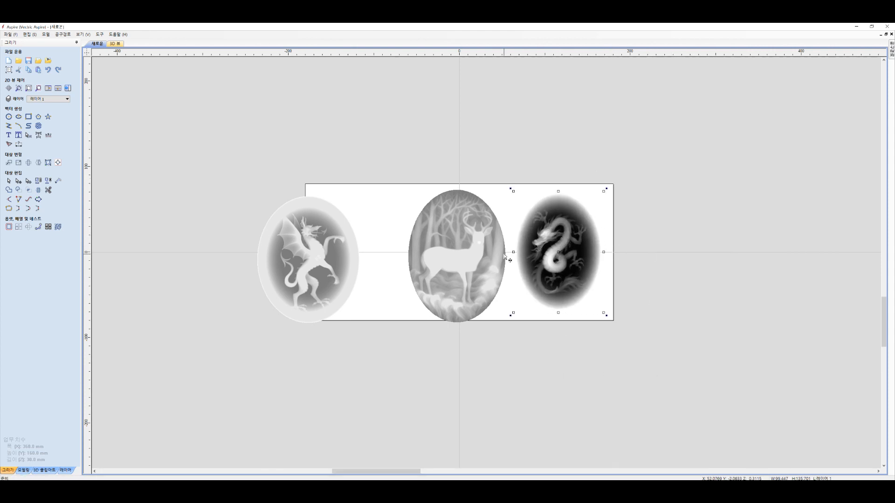
Shrink the deer relief to about 99 by 135 mm and move it near the middle of the job.
click(457, 240)
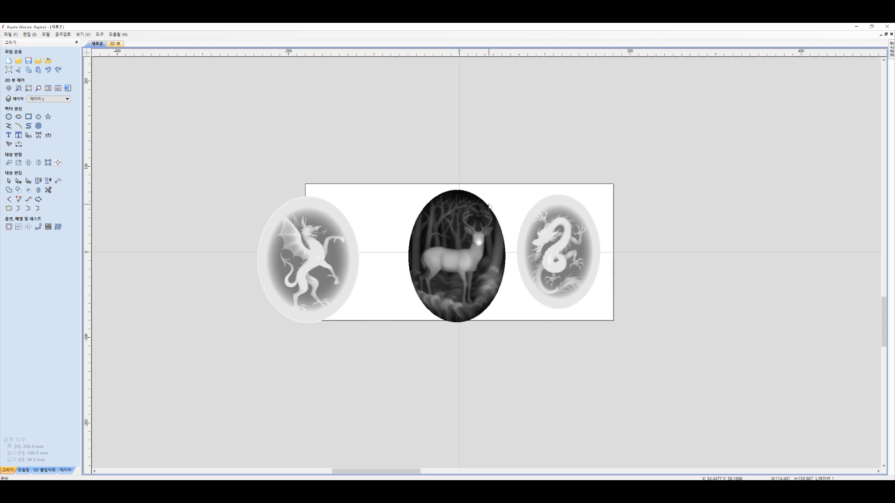
click(469, 215)
drag(508, 187, 495, 205)
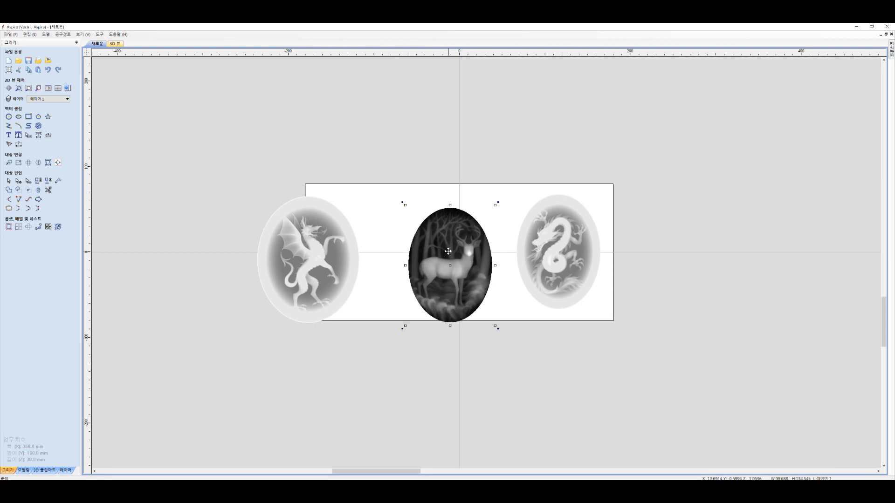
drag(448, 251, 455, 243)
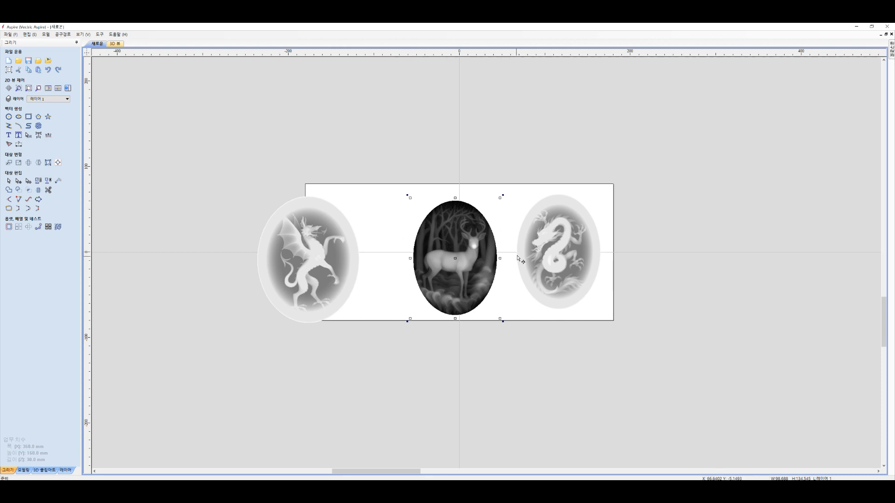
Move the winged dragon relief into the left part of the job and scale it down to about 108 by 134 mm.
click(310, 255)
ctrl+drag(310, 256, 355, 251)
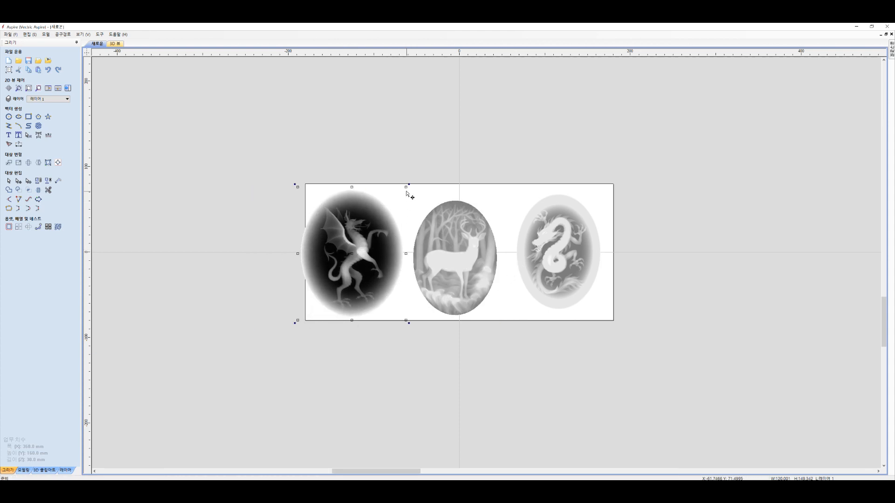
drag(405, 189, 395, 199)
drag(368, 242, 380, 236)
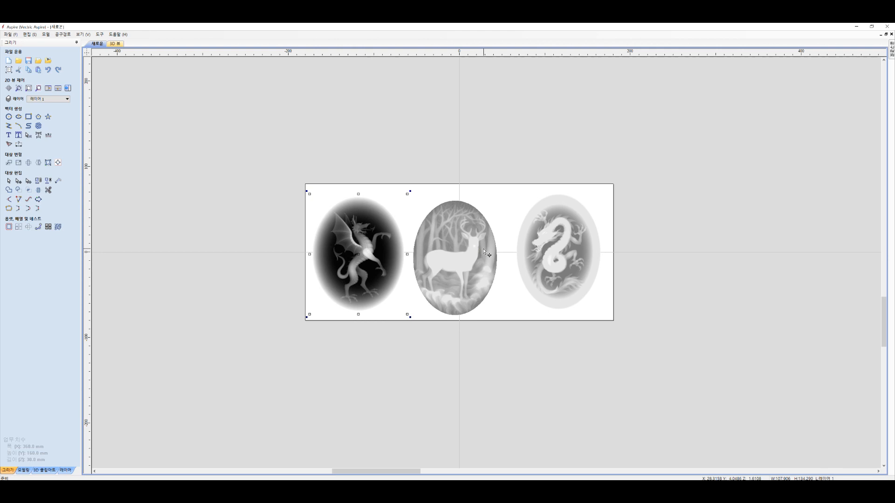
Align the deer relief to the centre of the material, both horizontally and vertically.
click(478, 252)
click(459, 251)
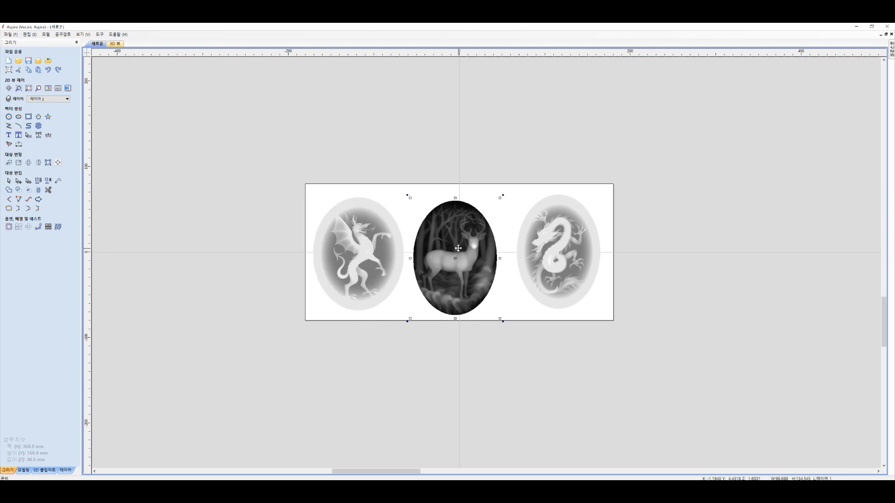
drag(463, 247, 469, 245)
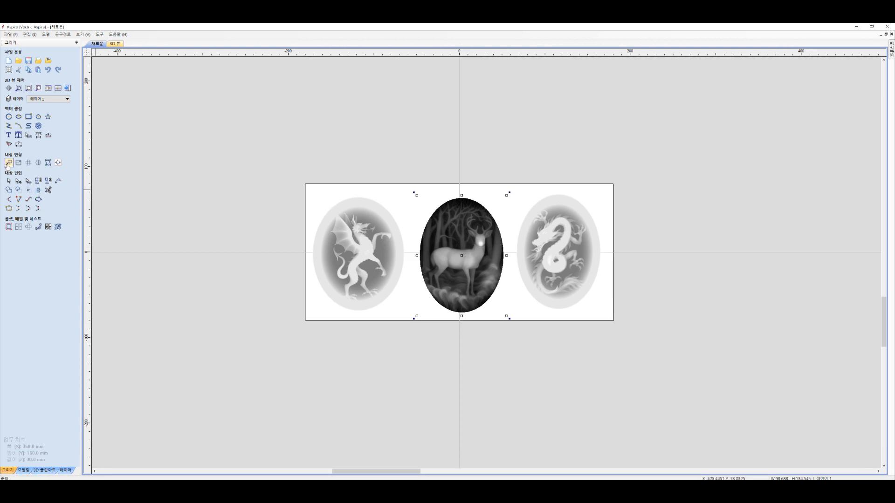
click(58, 163)
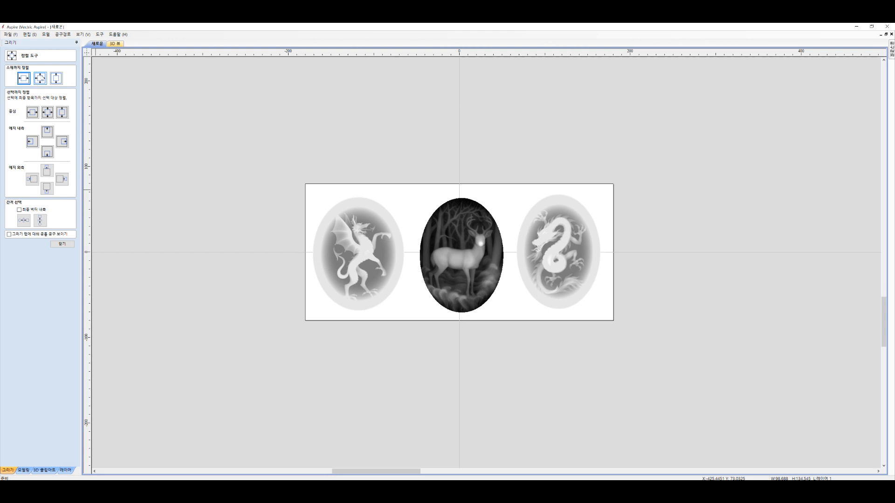
click(41, 79)
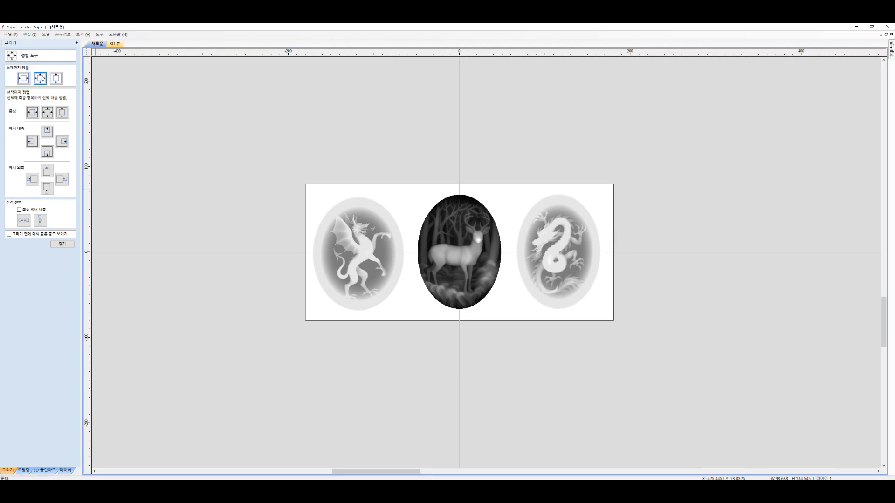
click(60, 244)
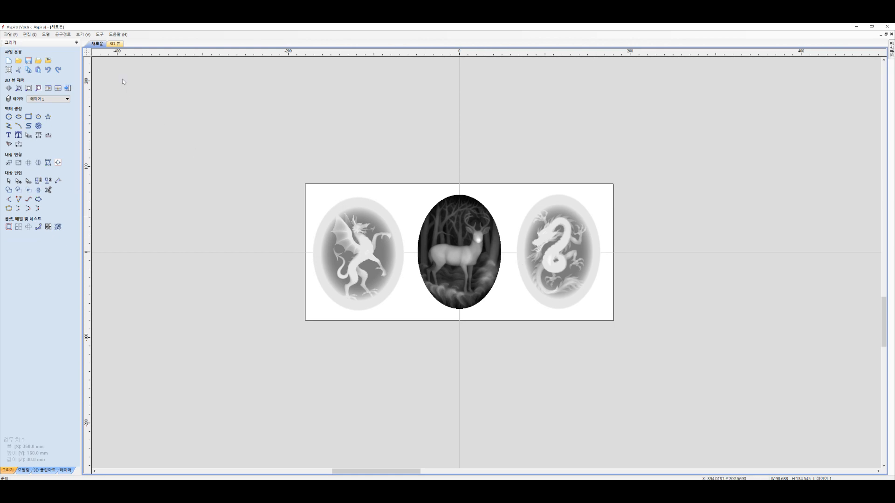
Examine the three reliefs in the 3D view and review the job setup.
click(115, 43)
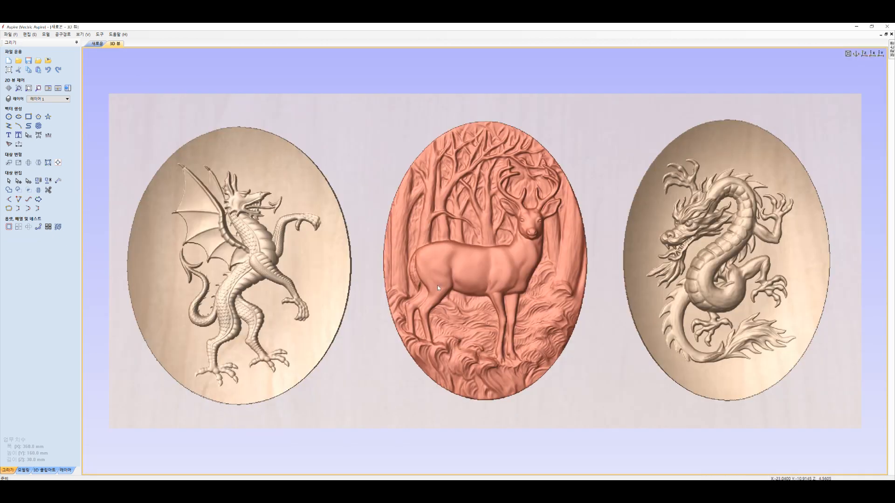
scroll(437, 285, down, 4)
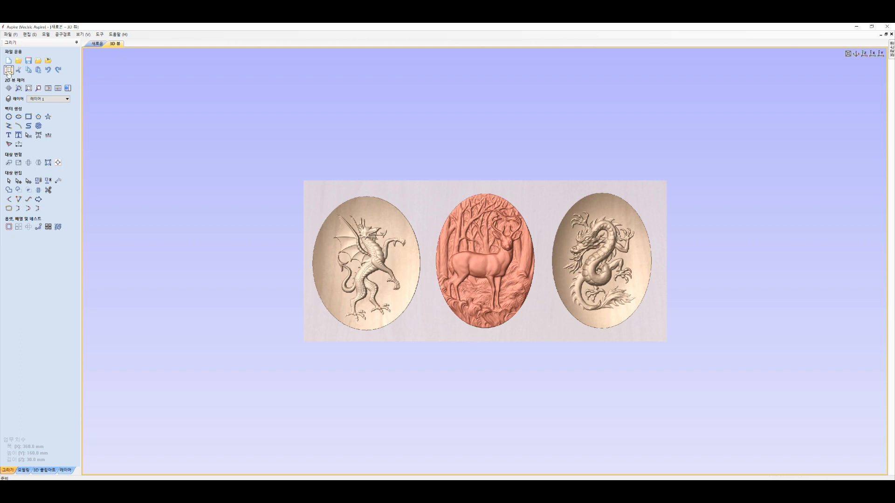
click(8, 70)
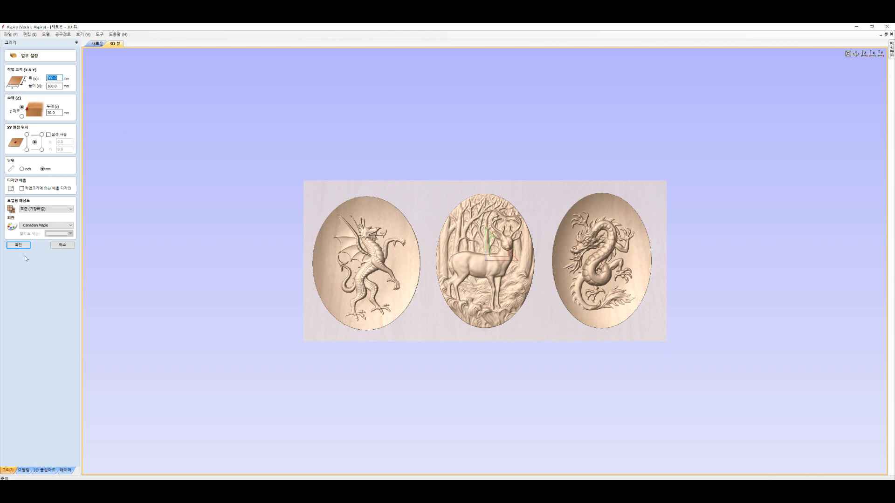
click(18, 246)
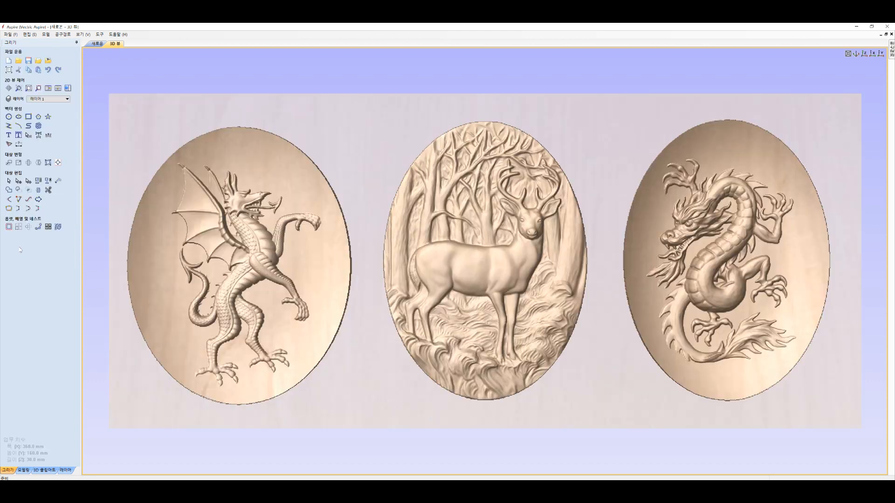
scroll(373, 306, down, 1)
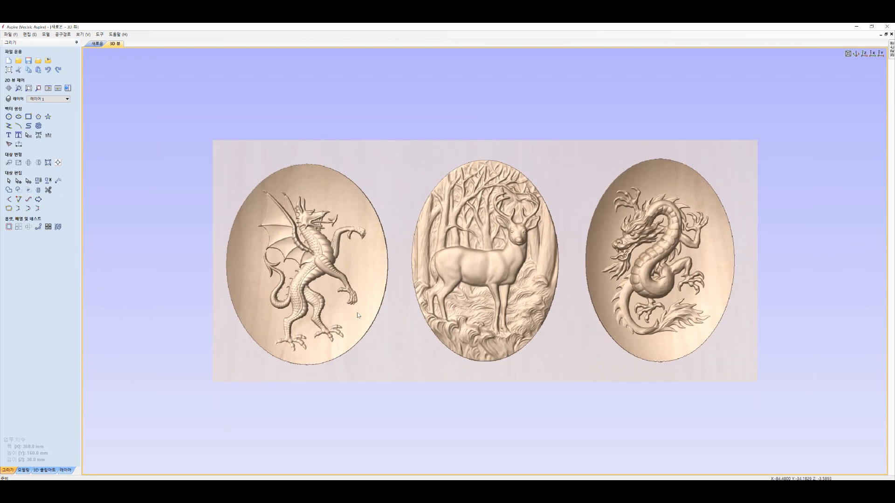
Go through the three relief components in the component tree to match each one with its relief in the 3D view.
click(26, 471)
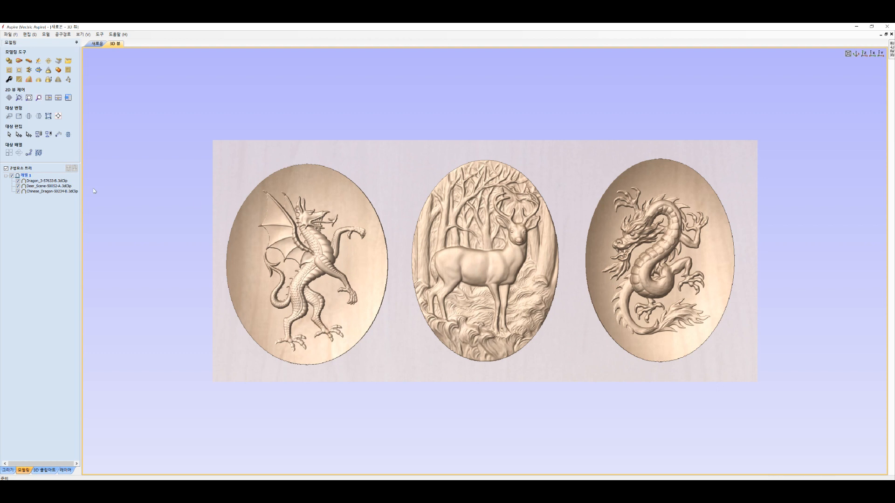
mouse_move(60, 186)
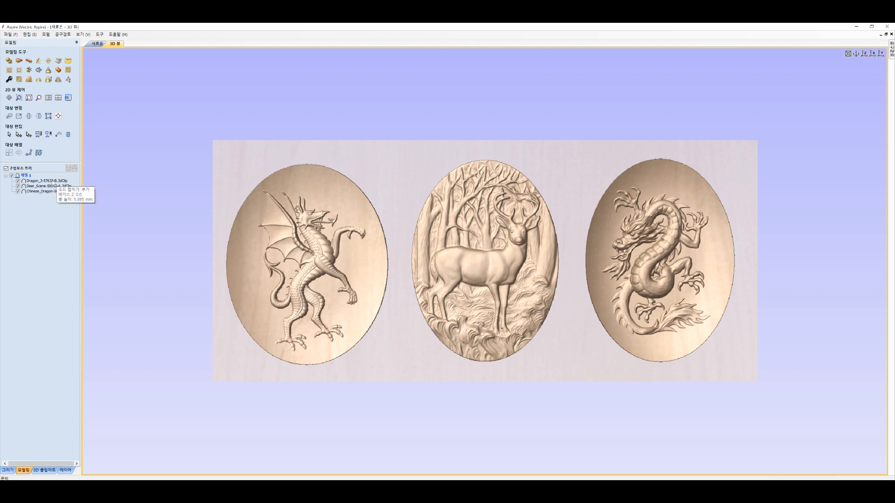
click(53, 181)
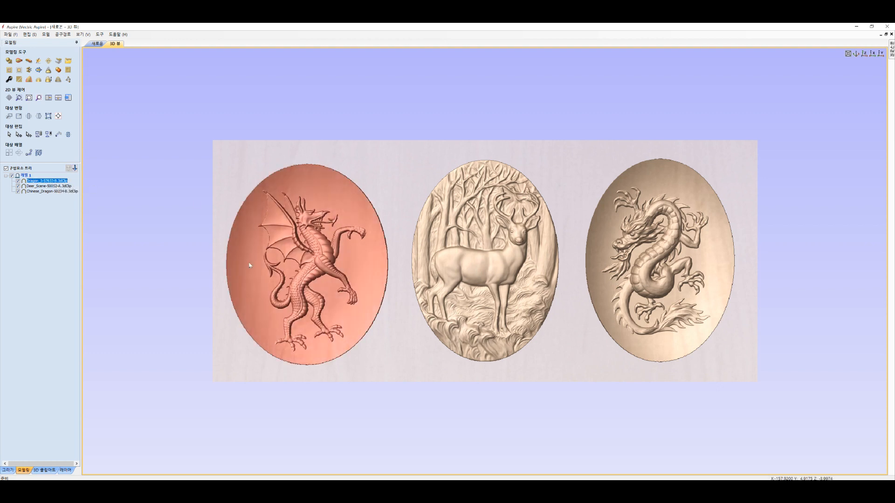
click(60, 186)
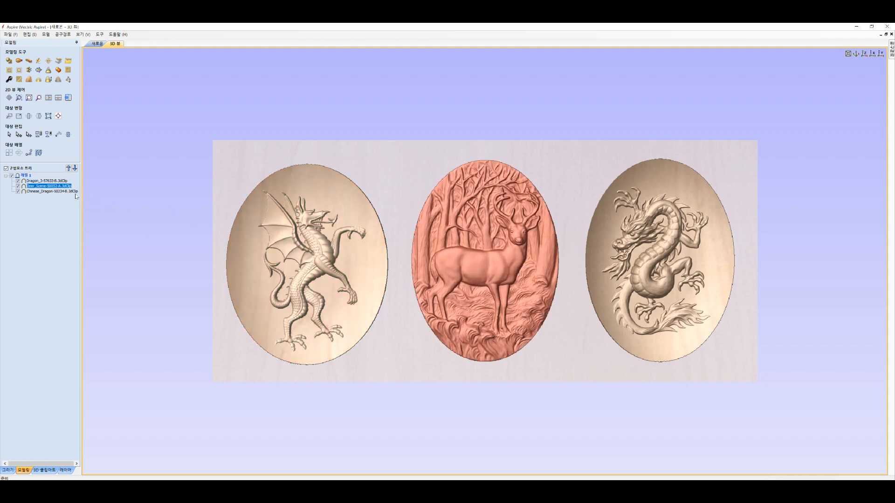
click(70, 192)
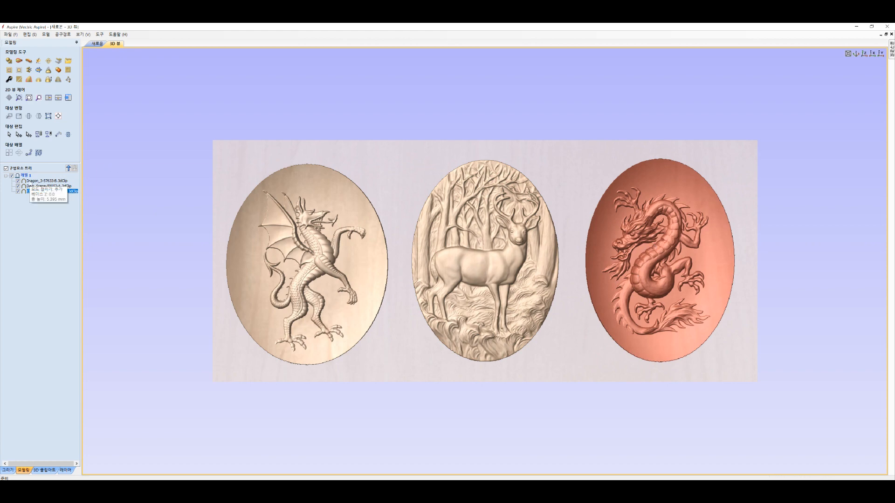
click(40, 181)
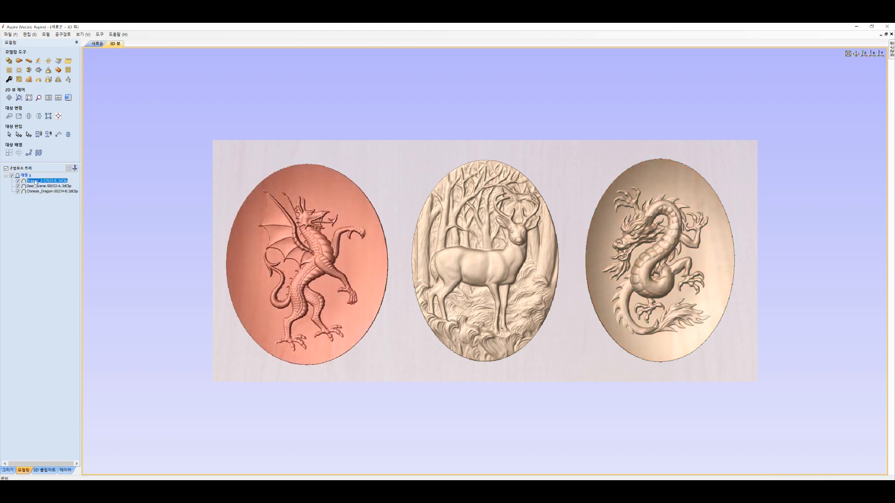
Set the shape height of the winged dragon component to 7 mm.
double_click(35, 182)
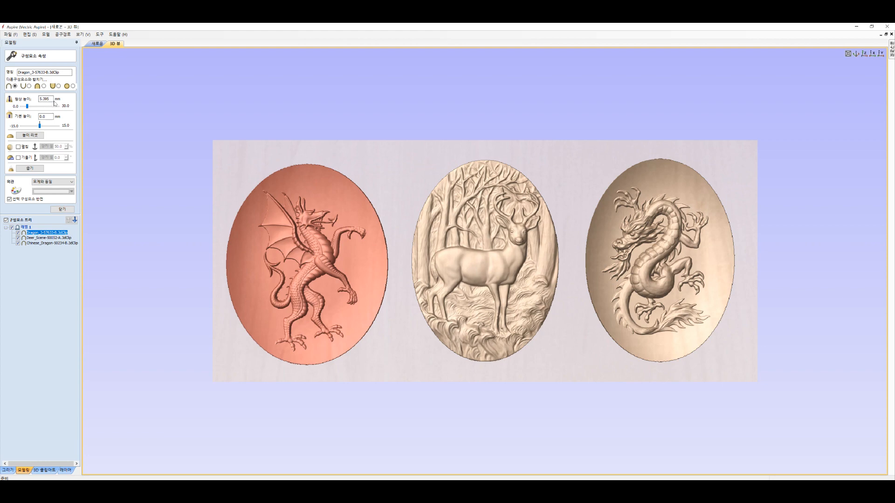
drag(52, 99, 36, 101)
text(7)
key(Return)
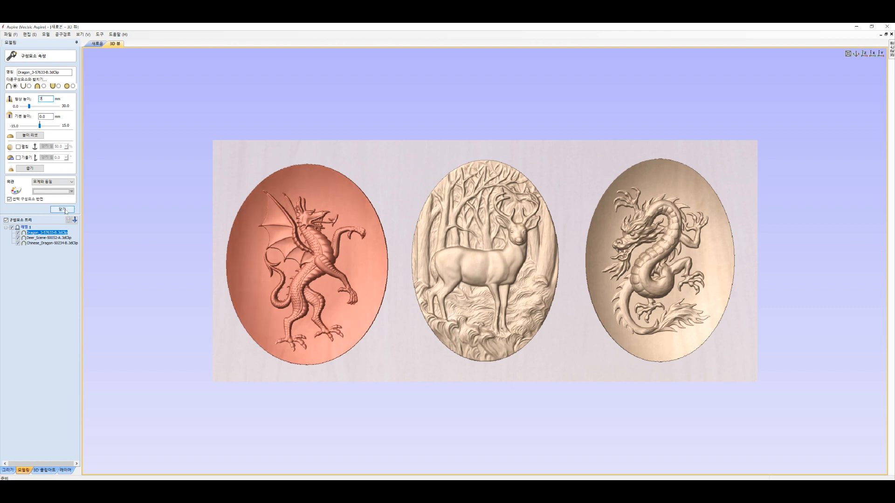
click(66, 209)
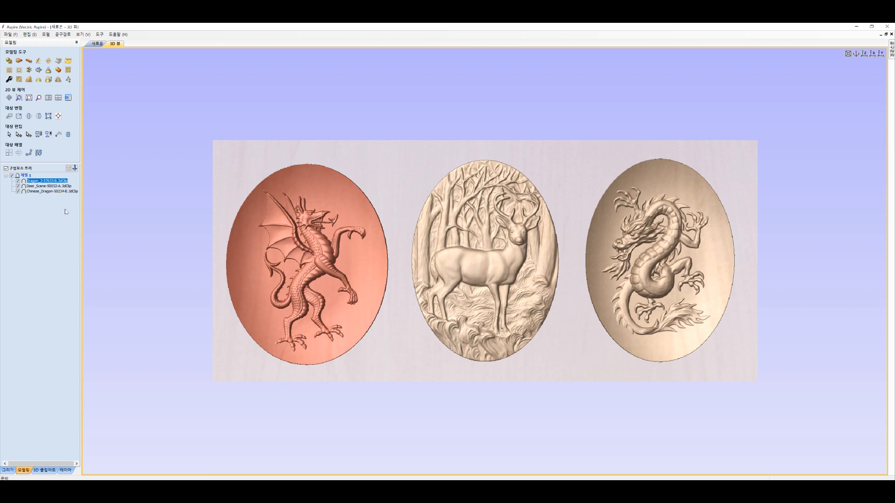
Check the shape heights of the deer and Chinese dragon components in their properties.
double_click(38, 187)
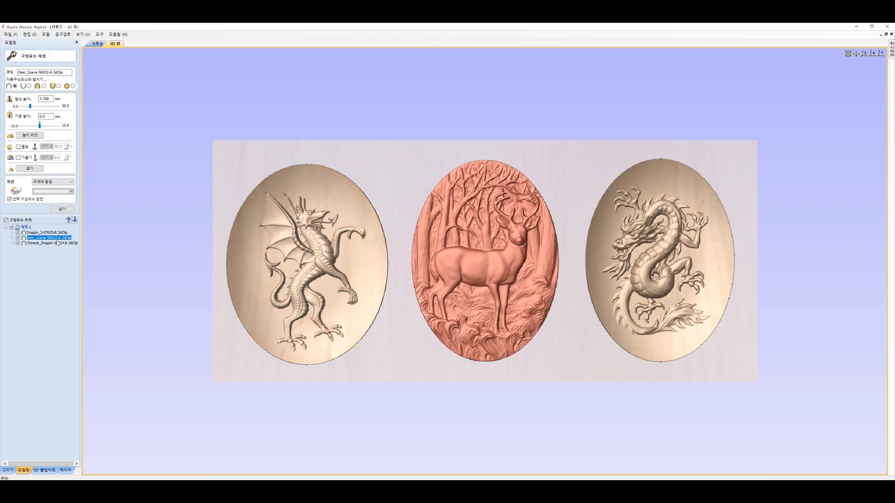
click(62, 210)
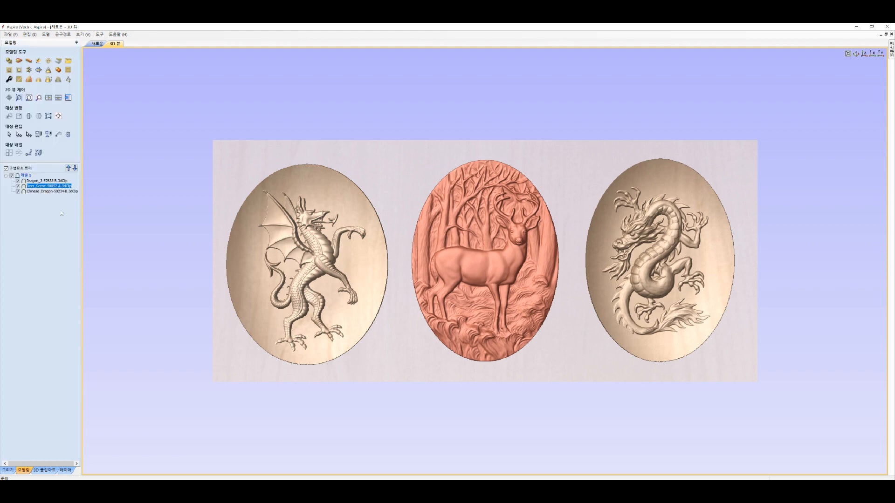
double_click(40, 191)
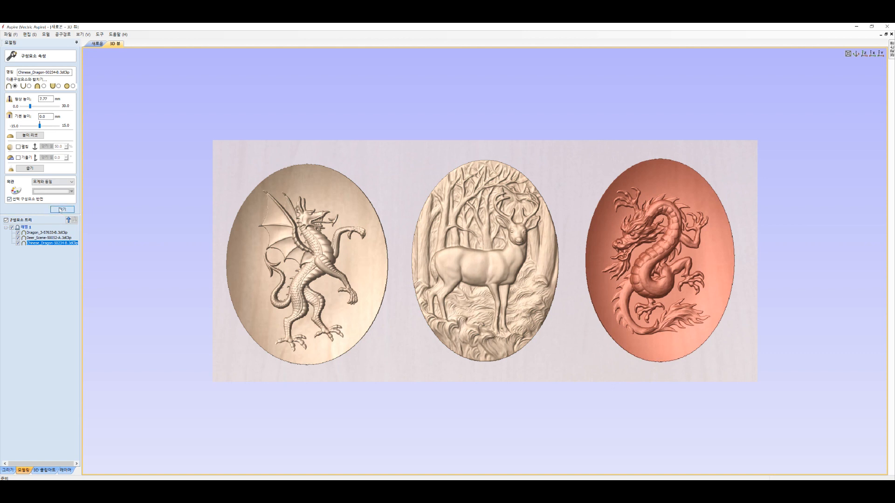
click(62, 210)
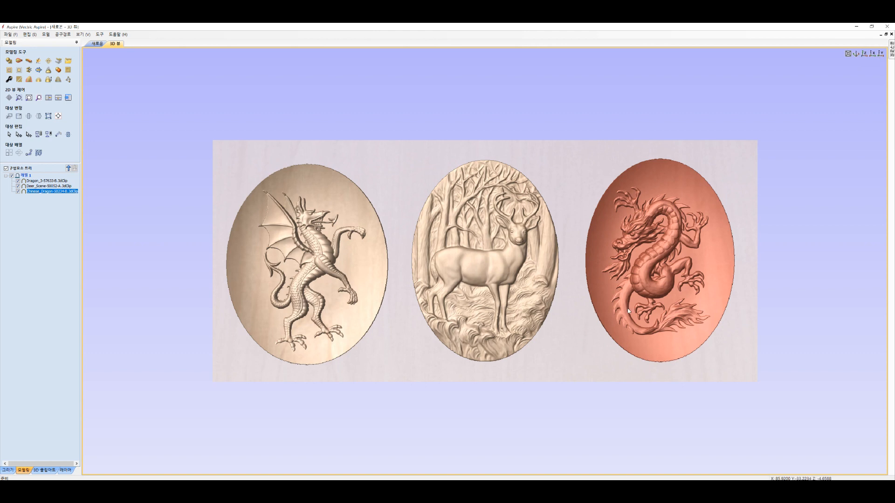
Set the gap above the model to 0.5 mm in the toolpath material setup, keeping the model height.
click(892, 54)
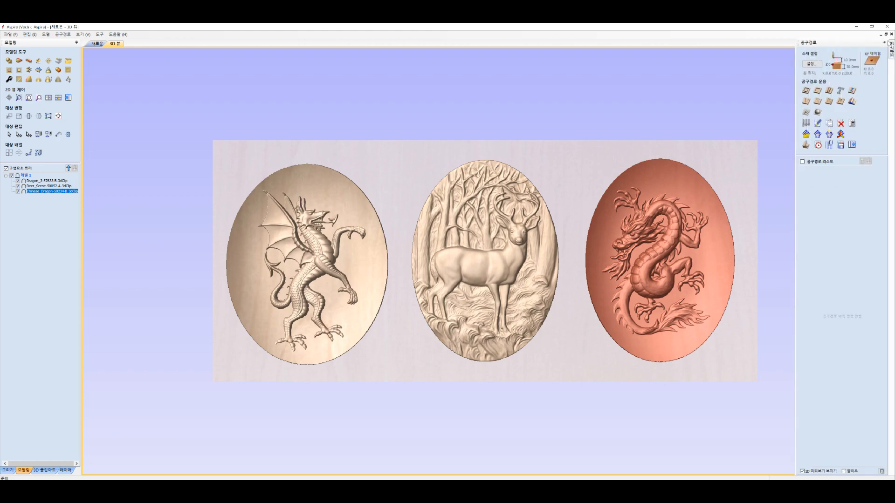
click(885, 42)
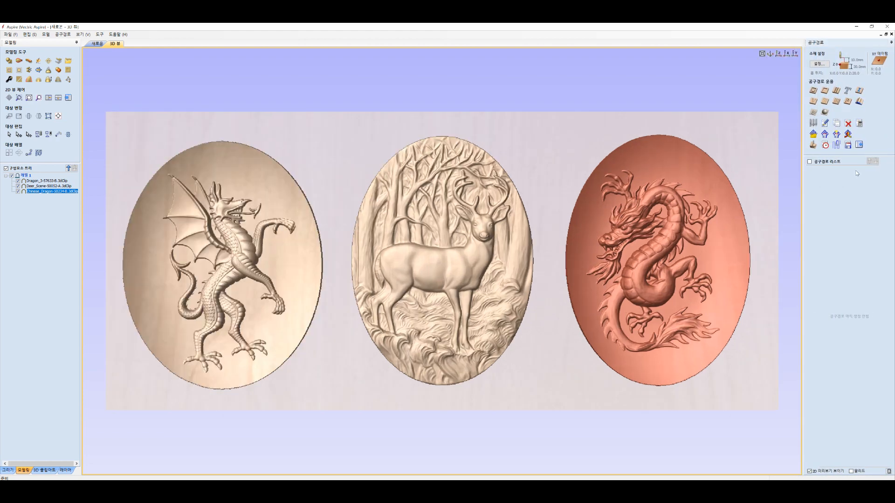
click(820, 64)
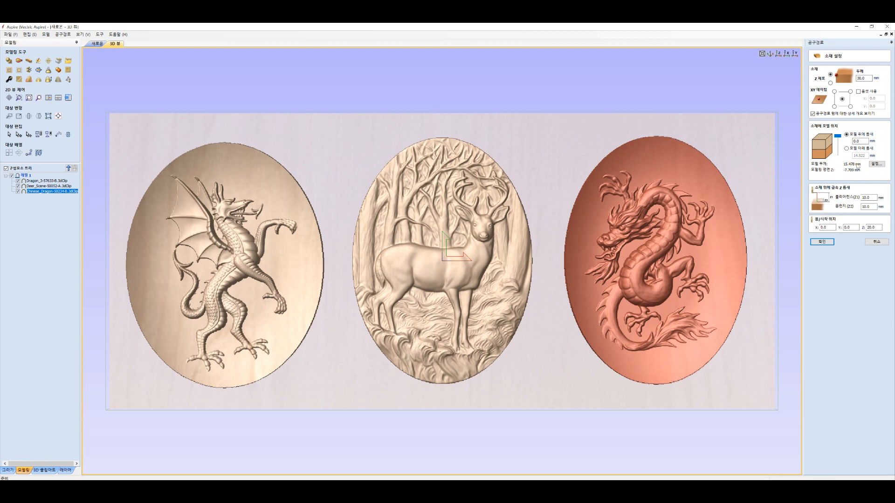
drag(459, 298, 424, 191)
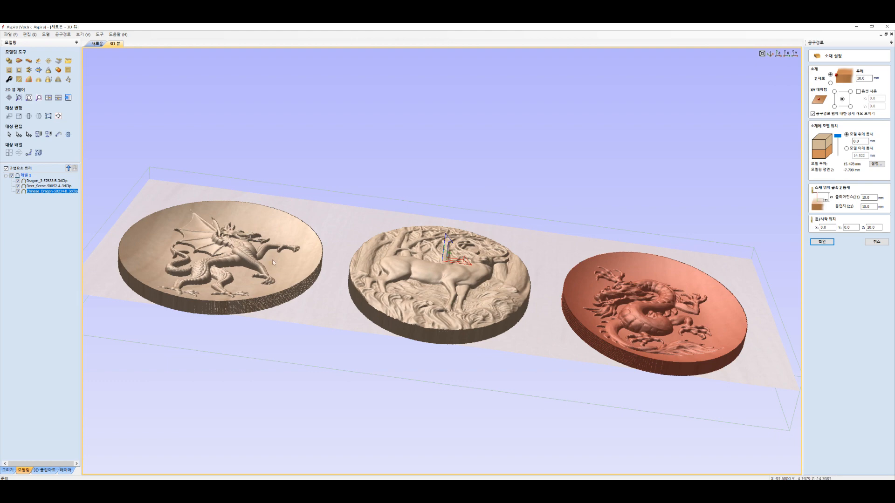
drag(240, 242, 252, 275)
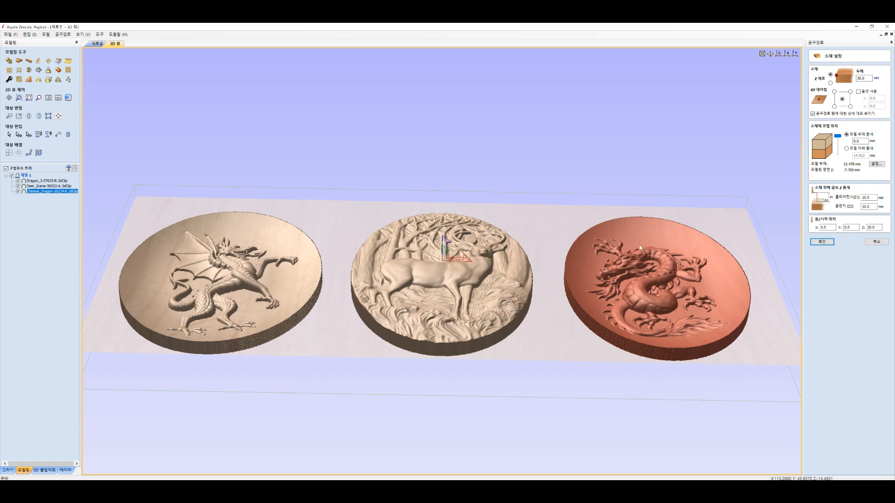
double_click(861, 141)
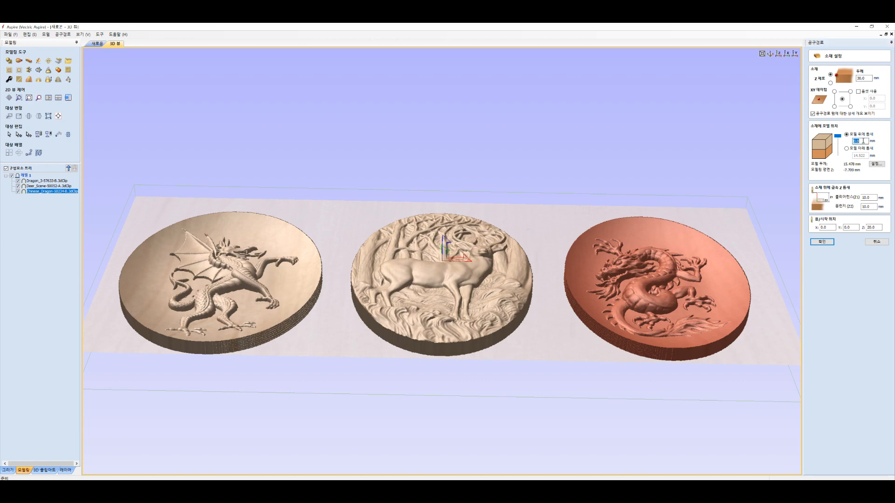
text(0.5)
click(876, 164)
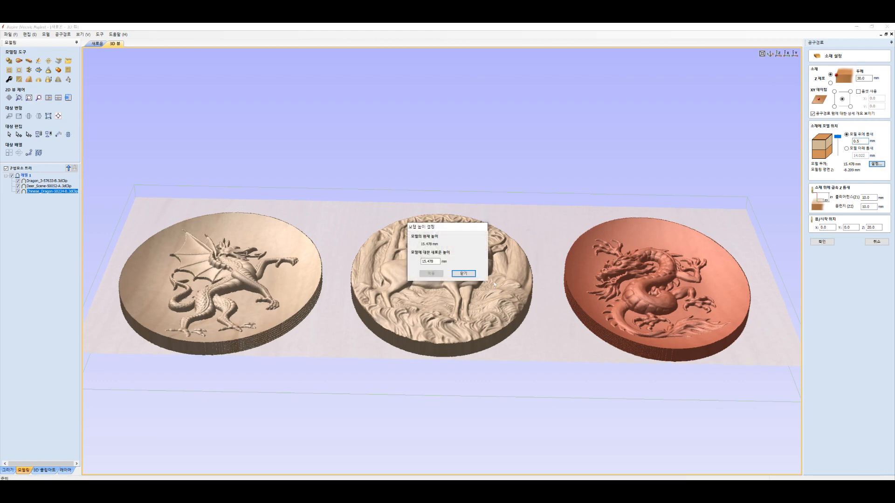
click(464, 274)
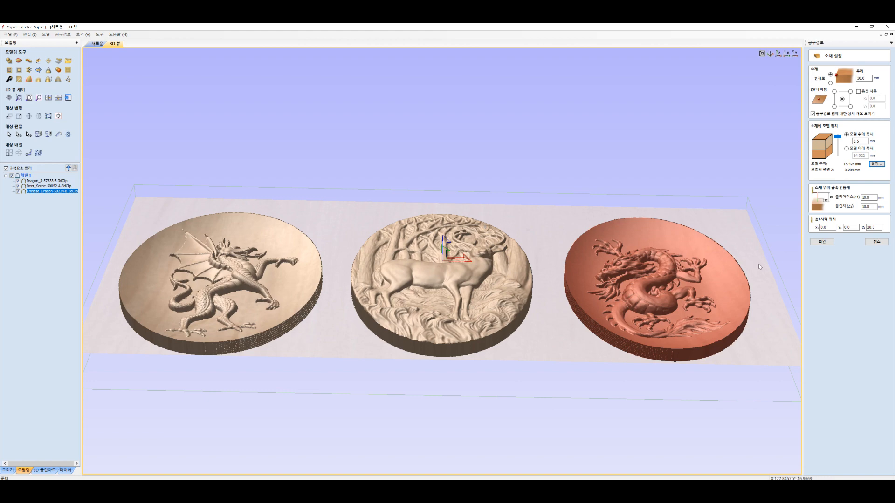
click(822, 241)
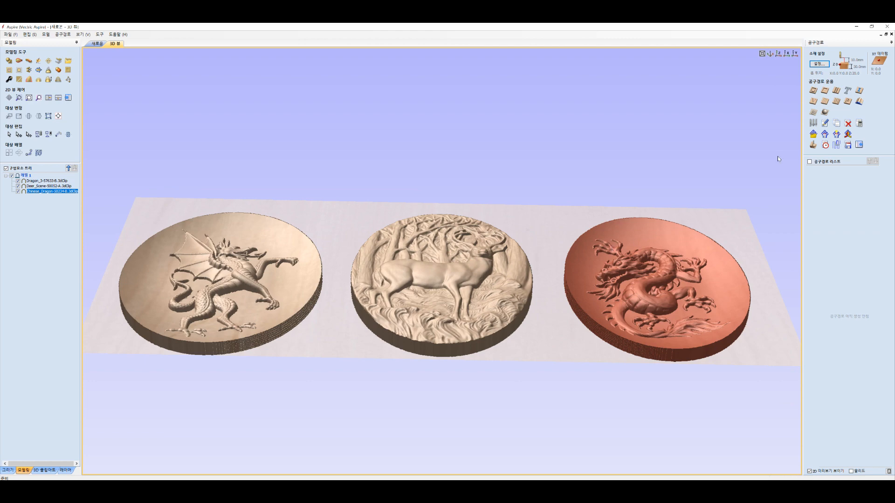
Start a 3D finishing toolpath and choose the 1 mm tapered ball nose with 30-degree sides and a 0.499 mm tip radius.
scroll(507, 280, down, 5)
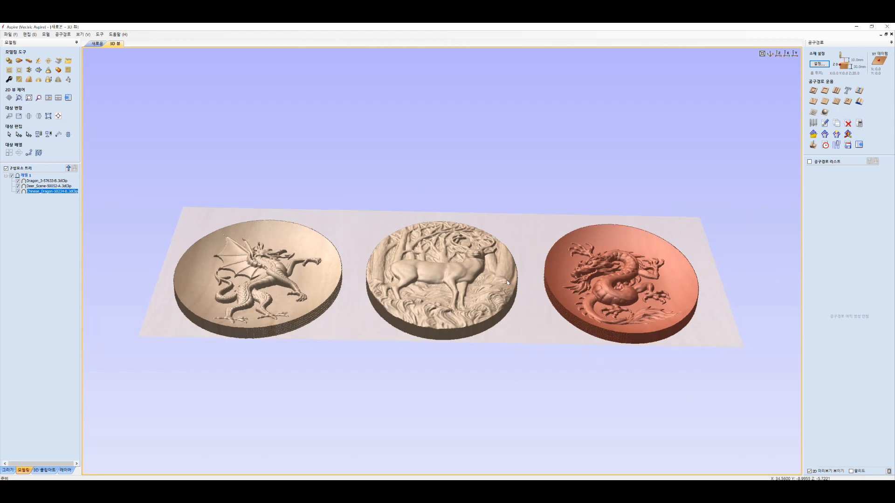
drag(468, 300, 507, 326)
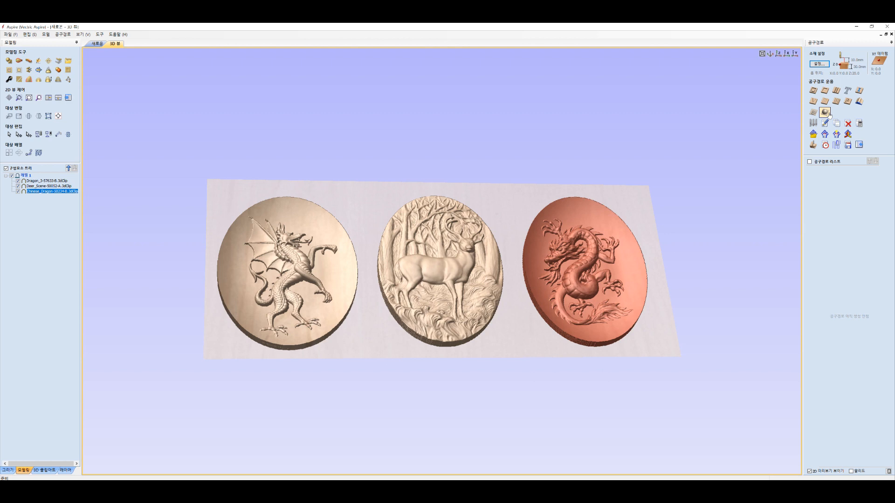
click(825, 113)
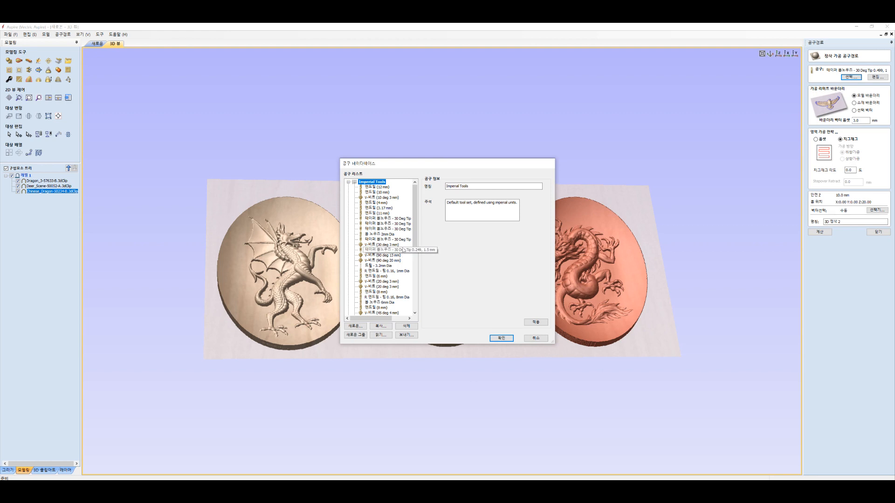
click(403, 241)
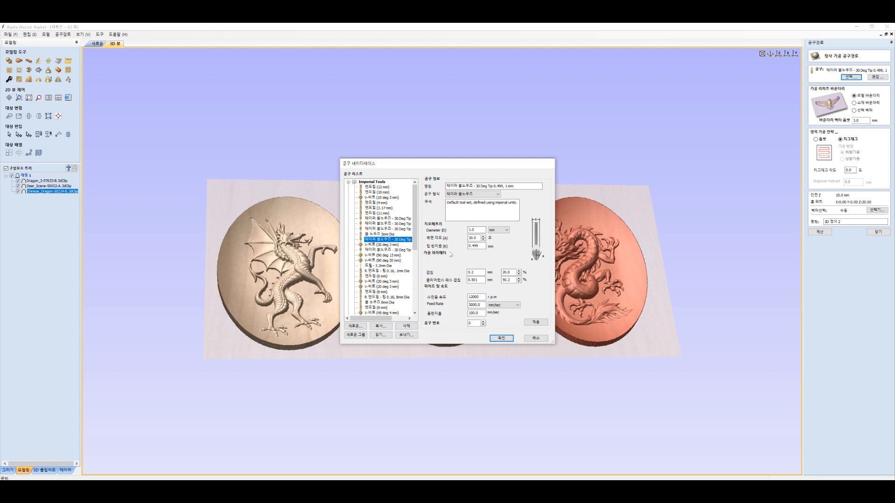
Try to set the tapered ball nose's tip radius to 0.5 mm.
double_click(473, 246)
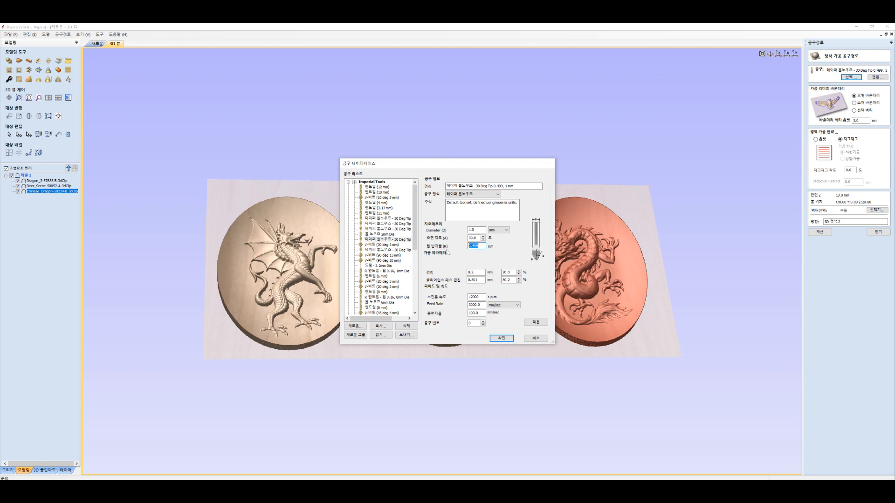
text(0.5)
click(535, 322)
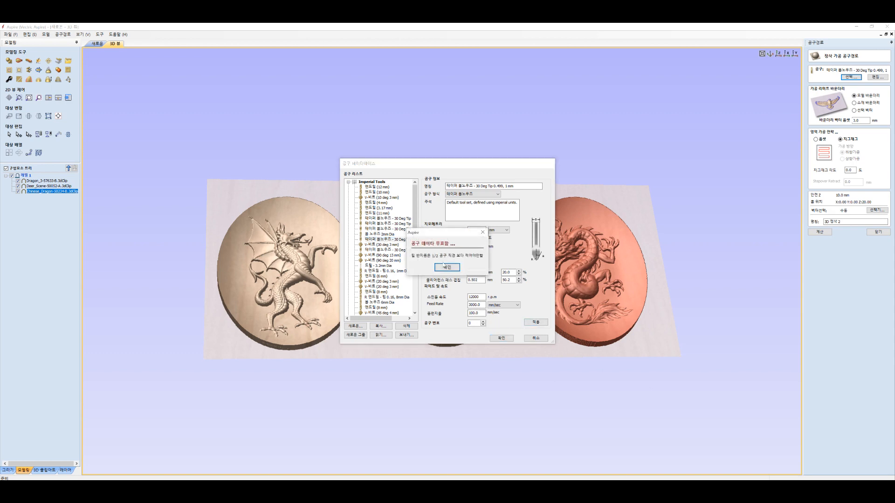
click(444, 266)
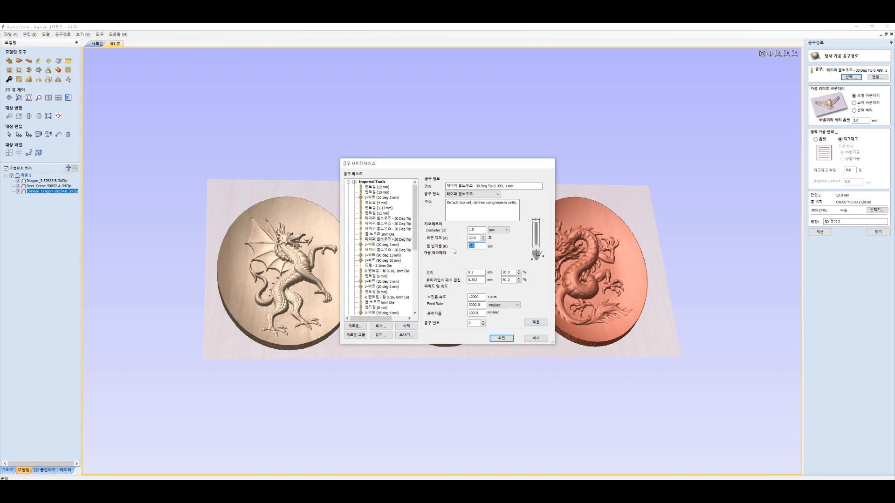
Correct the tip radius, set the stepover to 8% and accept the tapered ball nose for the finishing toolpath.
text(0)
drag(512, 272, 494, 274)
text(8)
click(536, 323)
click(501, 338)
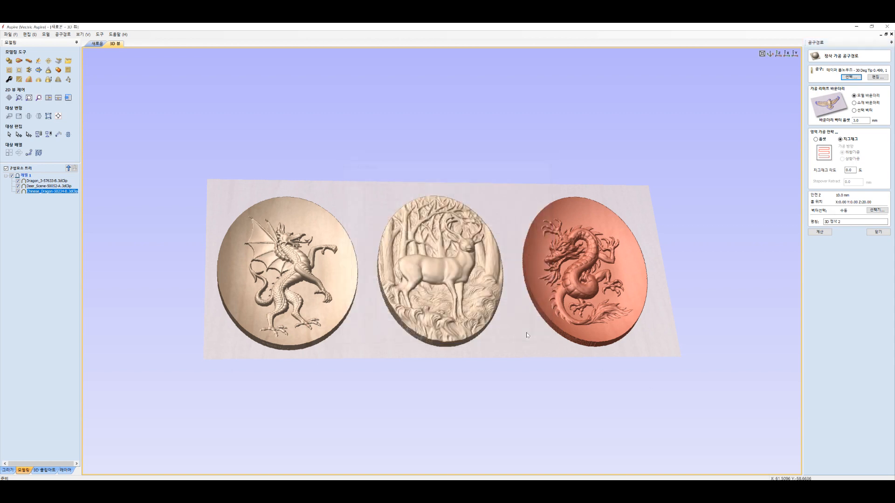
Calculate the 3D finishing toolpath, check its line spacing, and recalculate it with the tapered ball nose's stepover set to 20%.
click(823, 233)
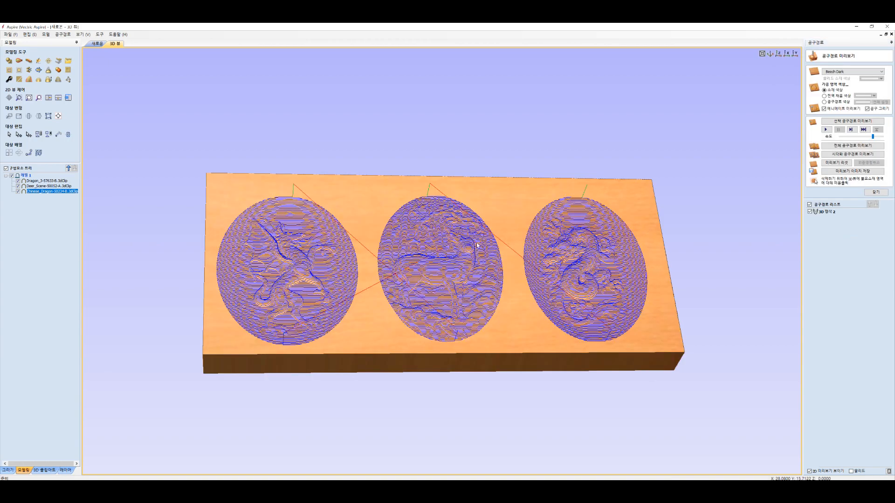
drag(477, 244, 435, 286)
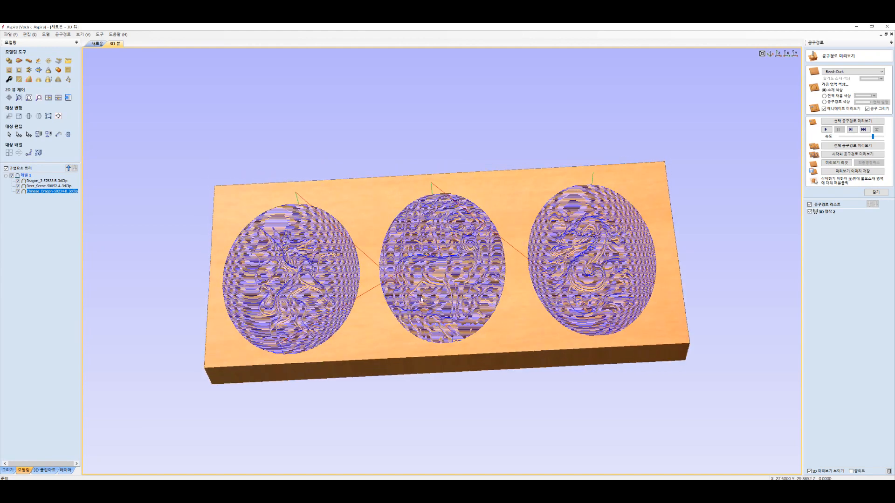
double_click(824, 212)
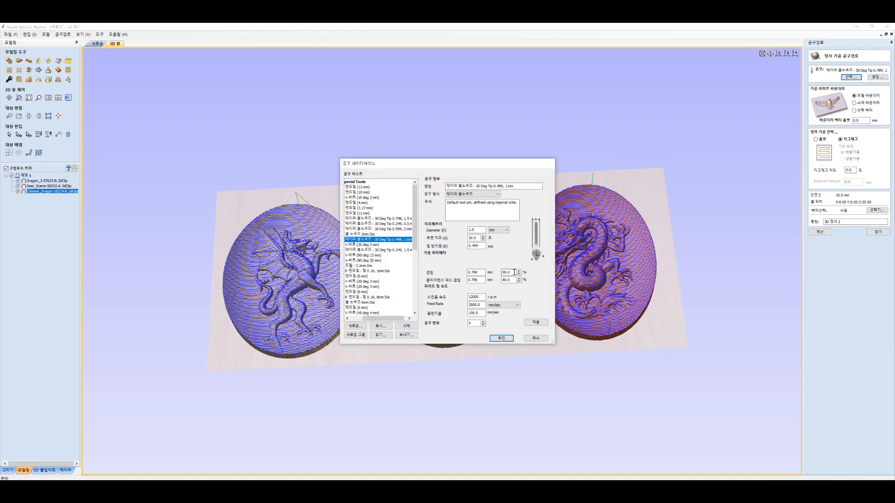
drag(512, 272, 492, 272)
text(2)
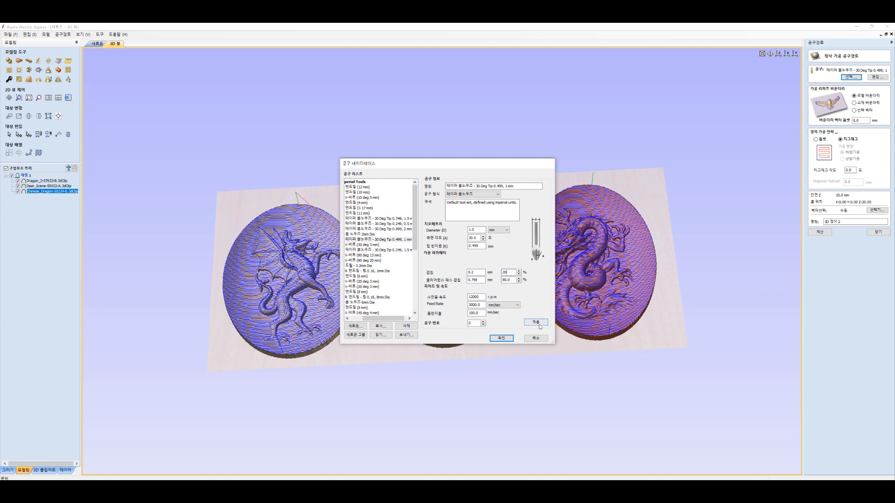
click(498, 339)
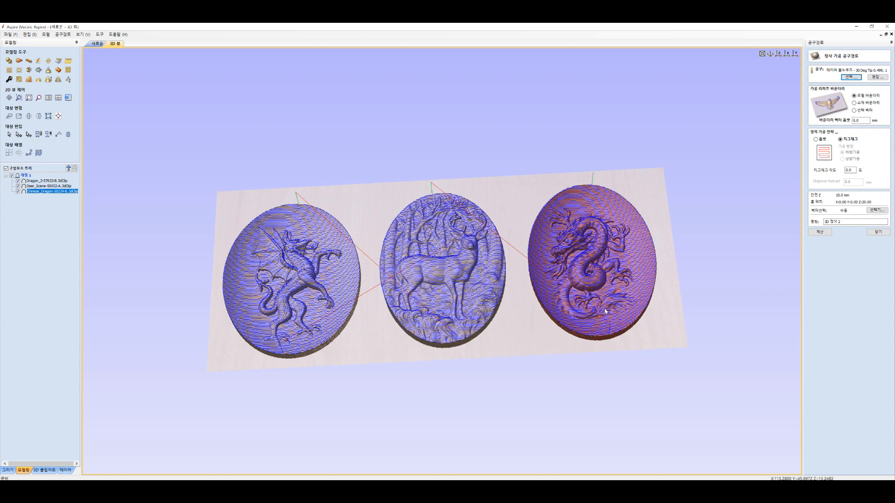
click(829, 231)
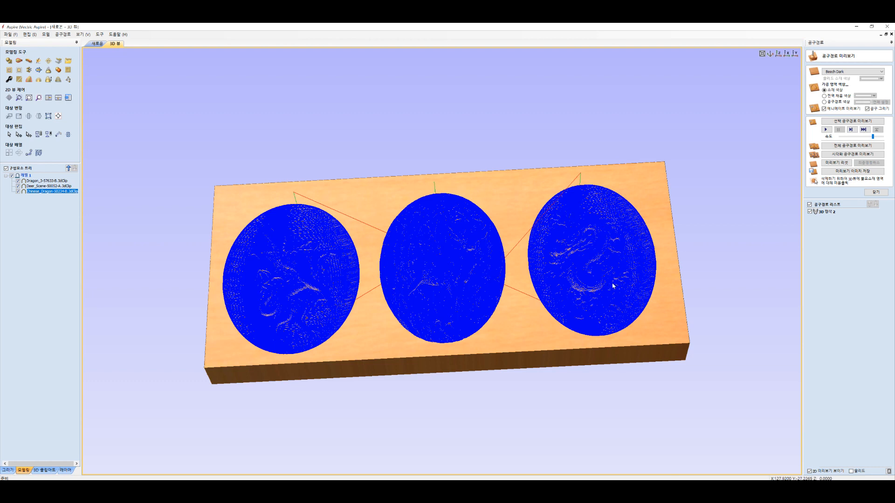
Reopen the finishing toolpath, review the tapered ball nose's cutting parameters, and accept the tool again.
double_click(825, 212)
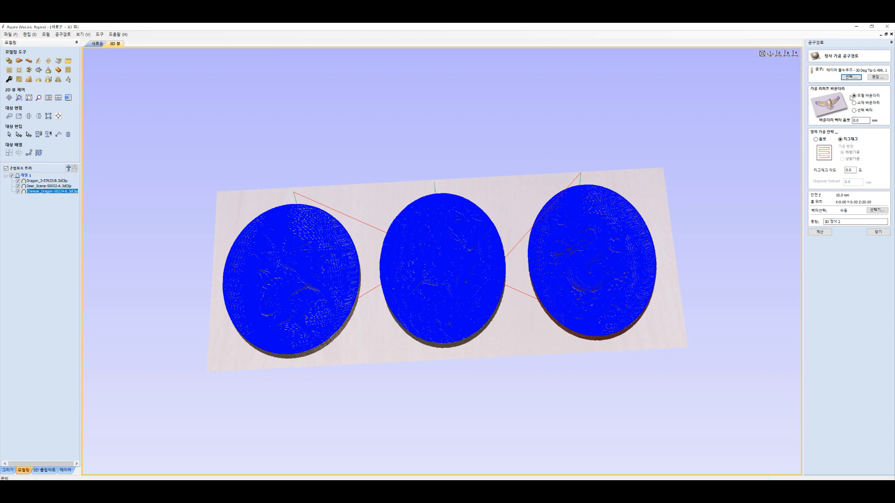
click(850, 77)
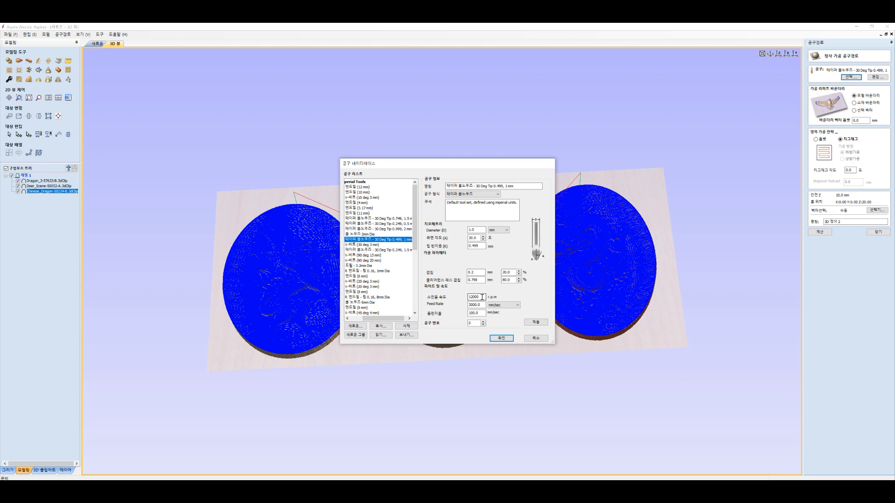
click(536, 322)
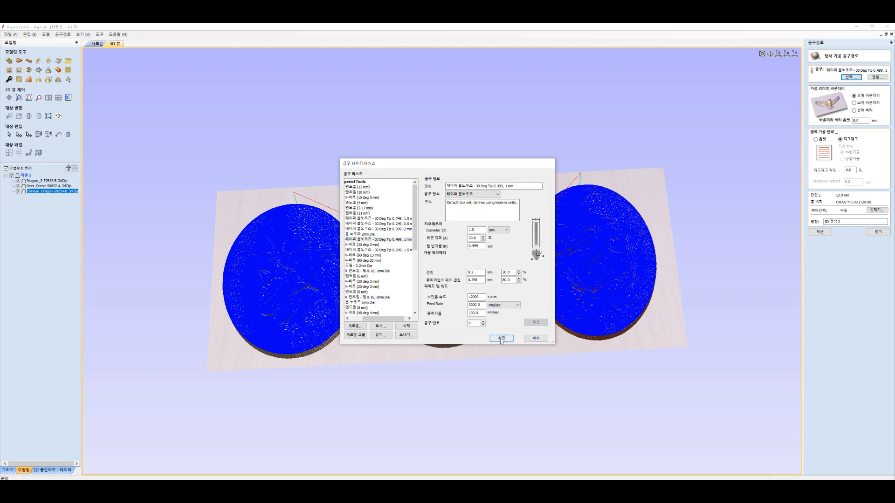
click(501, 338)
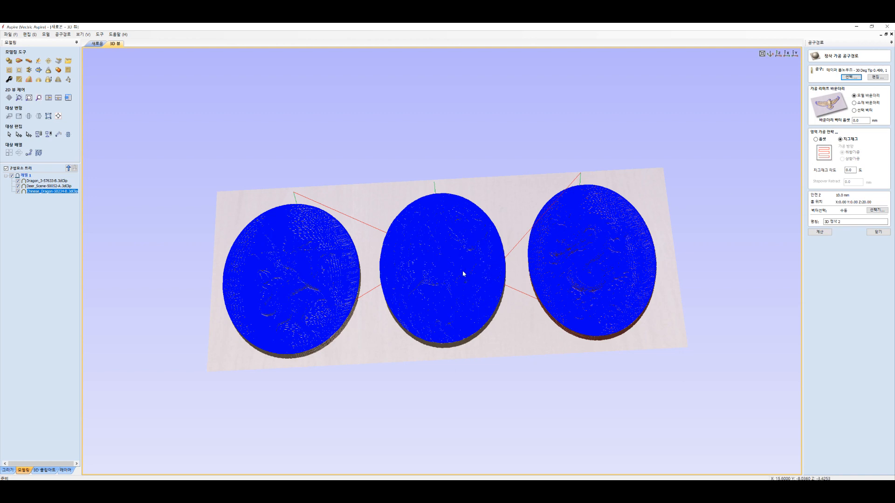
Check the offset machining strategy, return to the zigzag strategy at 0 degrees and recalculate the finishing toolpath.
click(816, 139)
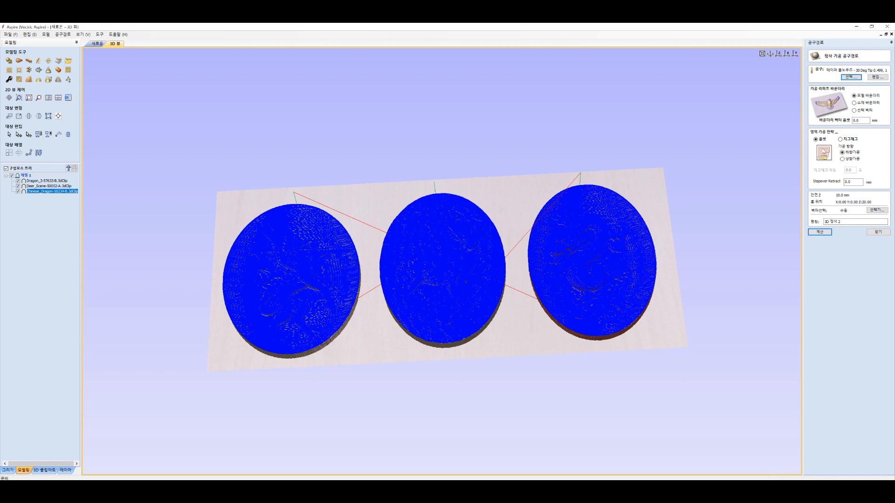
click(841, 139)
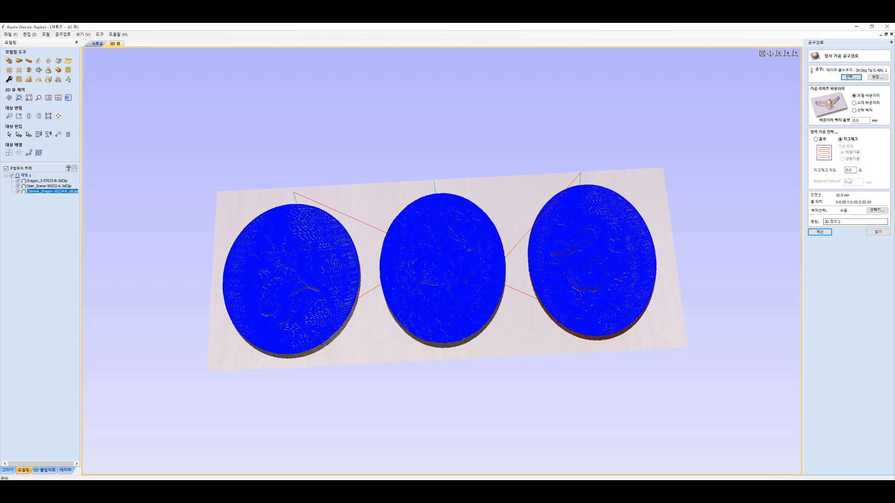
click(824, 234)
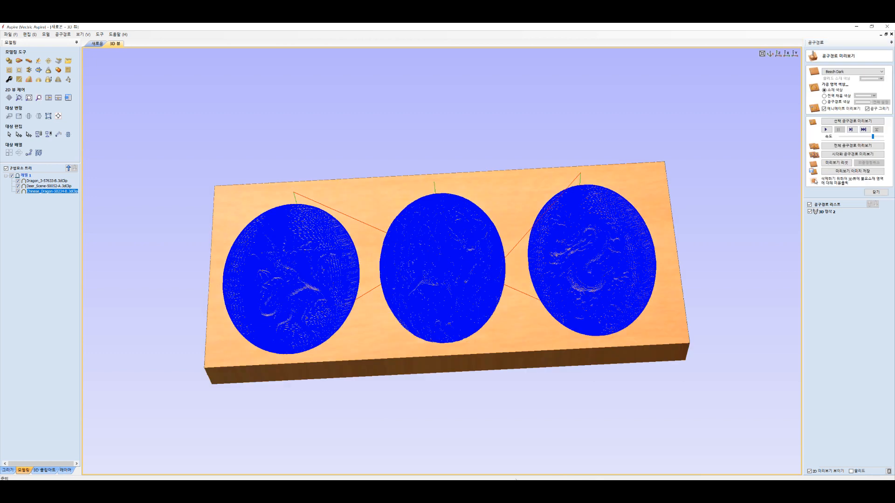
Reset the preview, simulate the finishing toolpath at a reduced speed, inspect the carved reliefs, and leave the preview with the toolpath shown again.
click(832, 163)
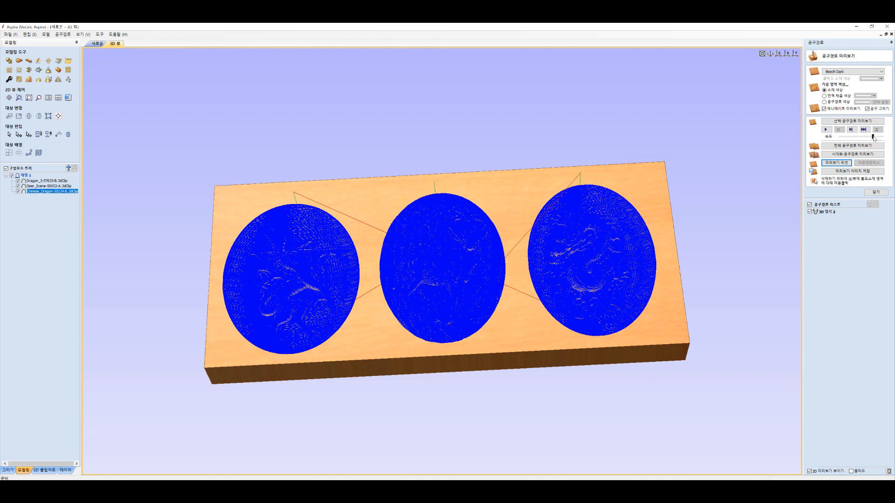
drag(873, 138, 849, 139)
click(854, 155)
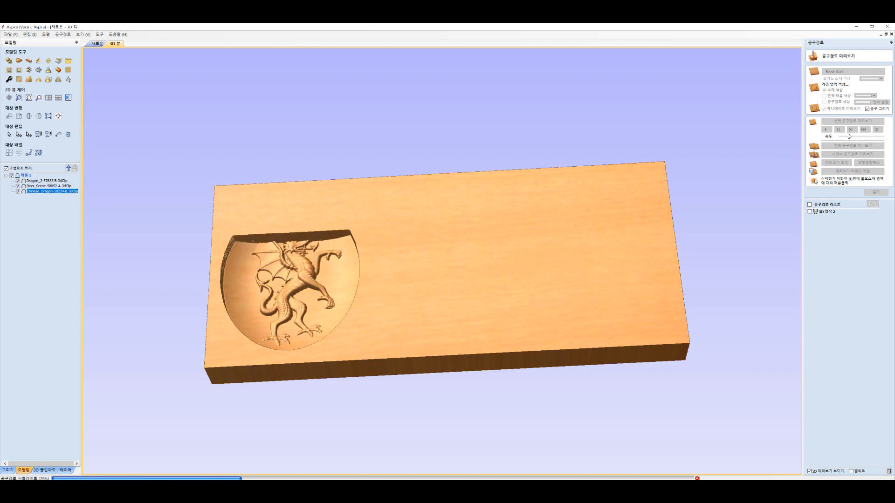
drag(849, 137, 863, 137)
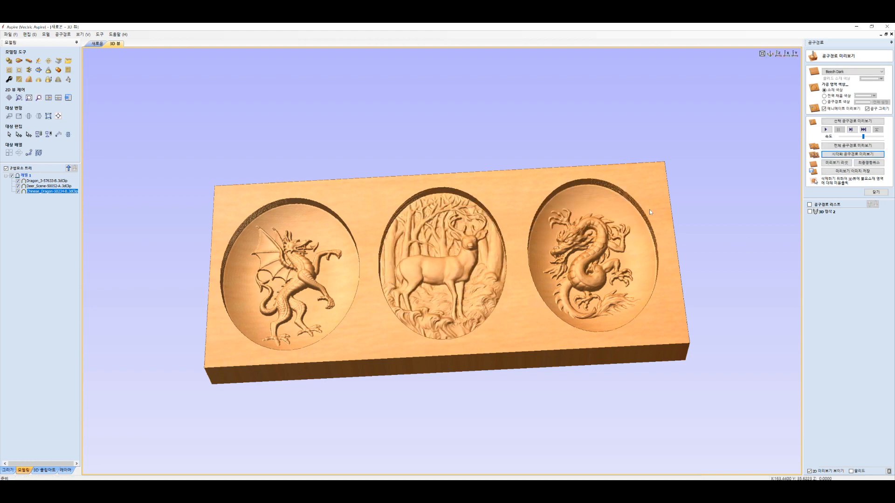
drag(650, 208, 535, 298)
mouse_move(476, 318)
mouse_down()
mouse_move(446, 320)
mouse_move(464, 321)
mouse_up()
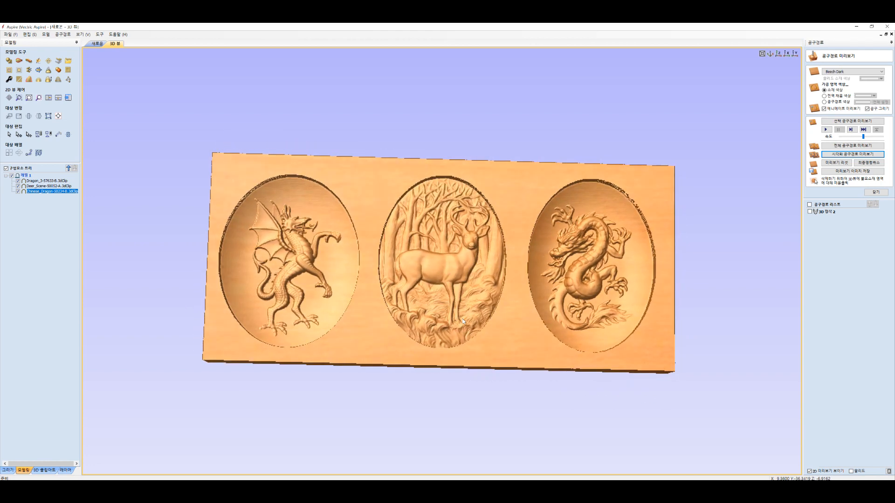
click(809, 211)
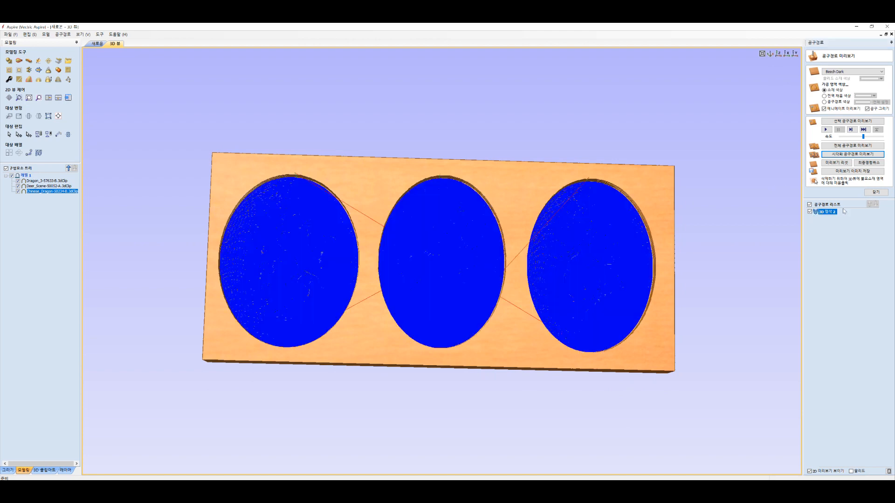
click(876, 192)
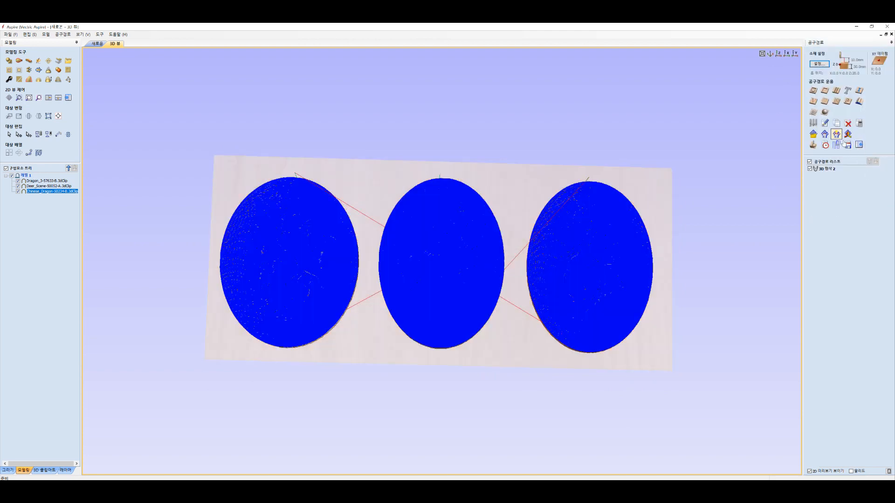
Look through the post processors for saving the toolpath, keep Mach2/3 Arcs (mm) (*.txt), and open the file-saving dialog without saving.
click(847, 145)
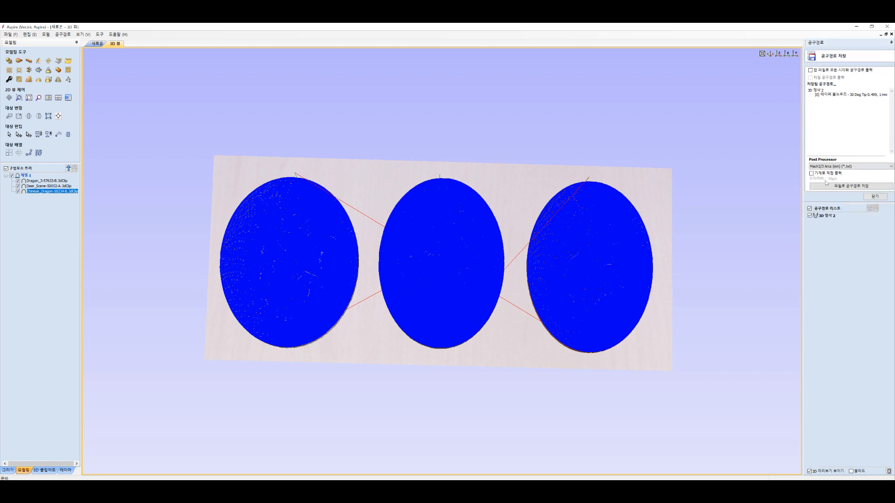
click(868, 167)
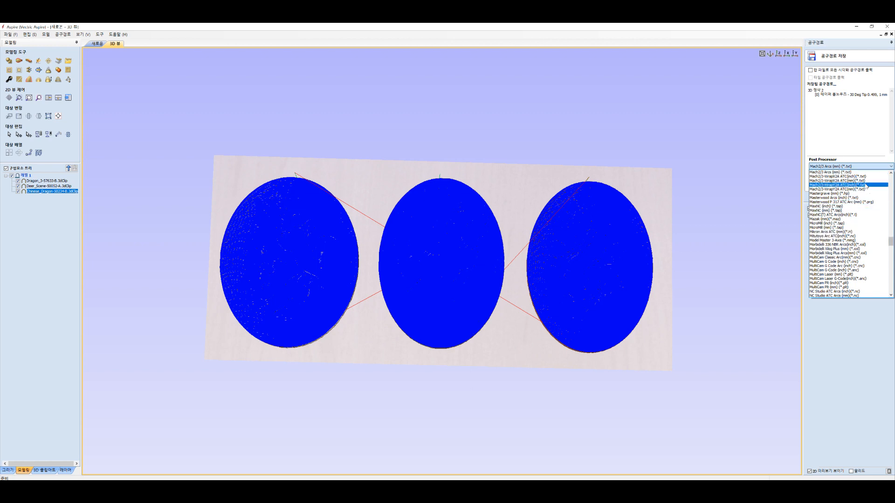
drag(891, 242, 891, 235)
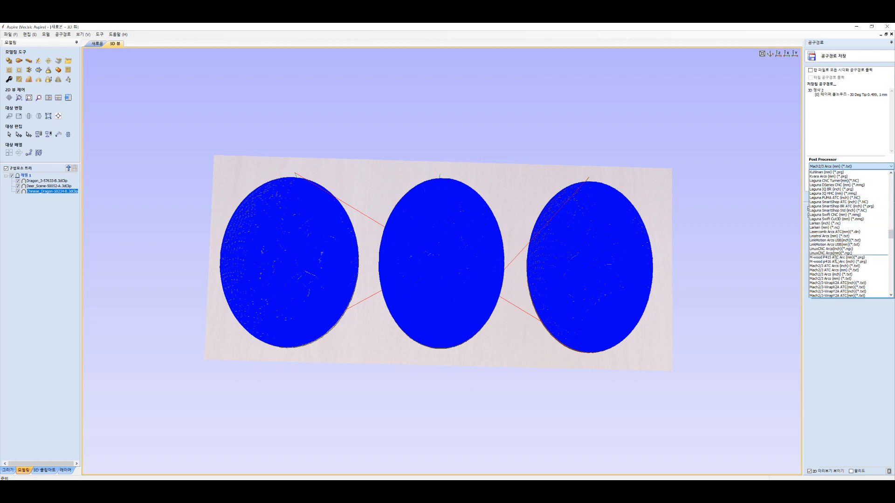
drag(891, 235, 891, 240)
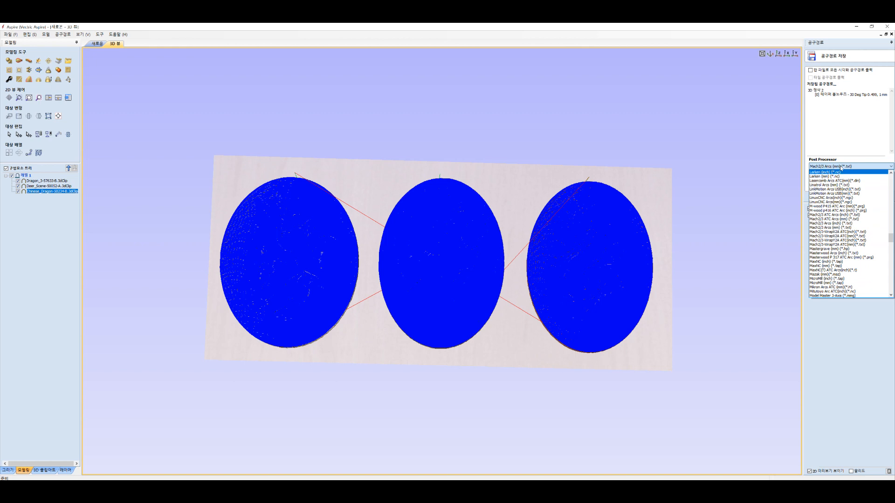
click(840, 167)
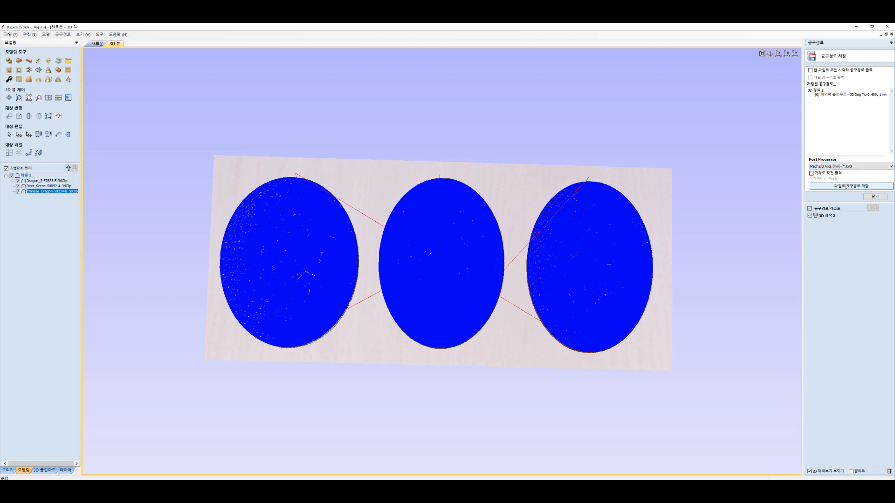
click(846, 186)
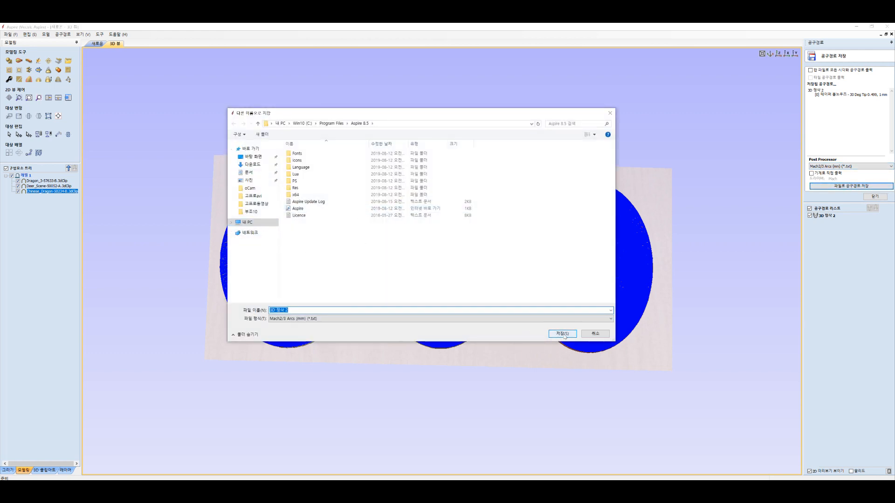
click(592, 334)
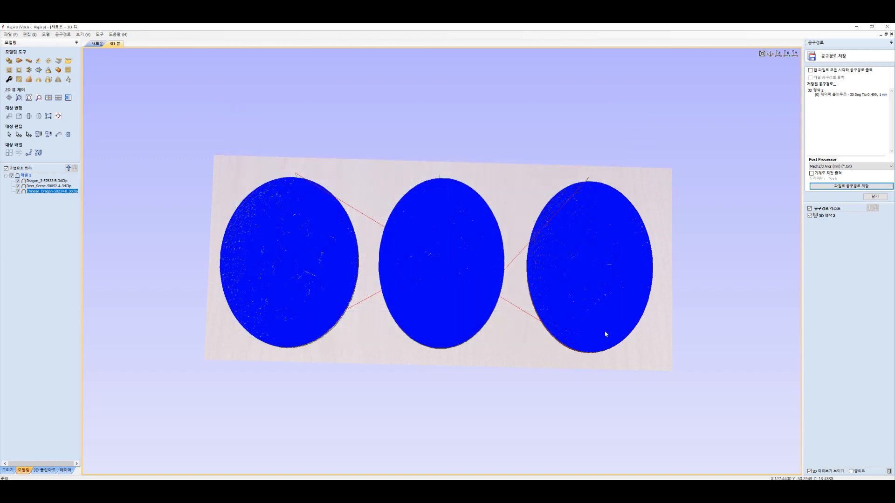